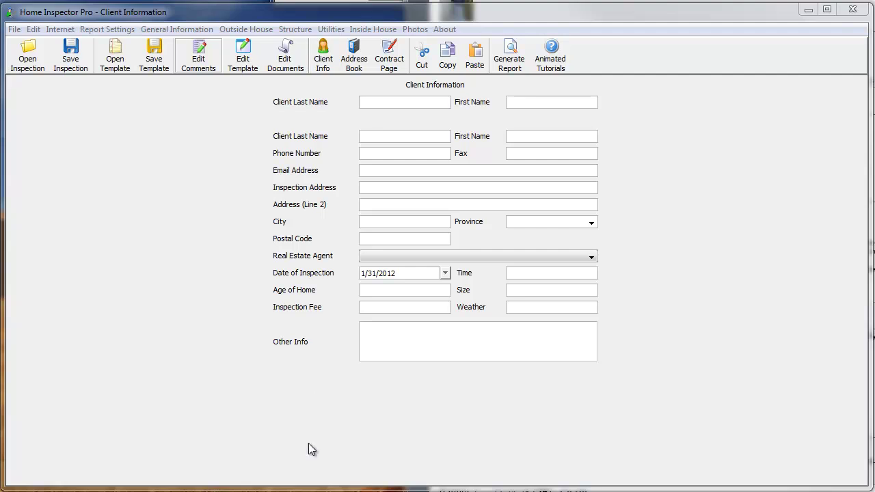
# Go to Inside House > Bathroom and select the 'Evidence of past leaking was noted.' ceiling comment.
pyautogui.click(371, 29)
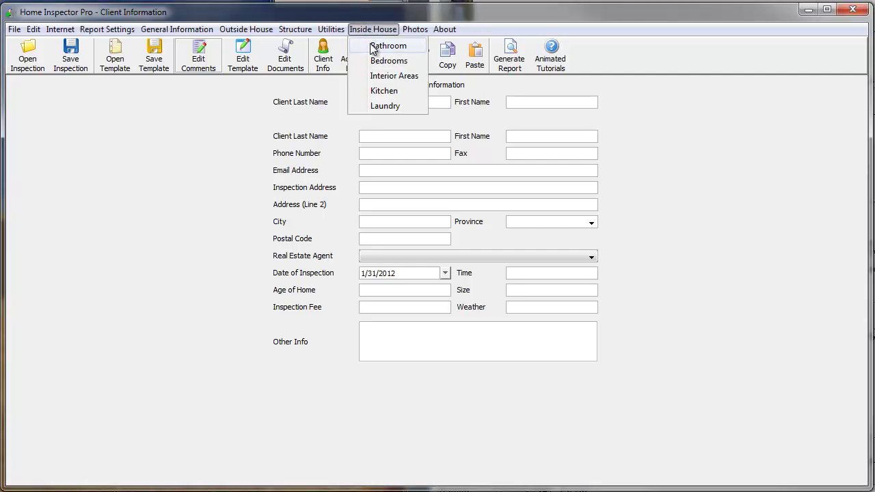
pyautogui.click(373, 47)
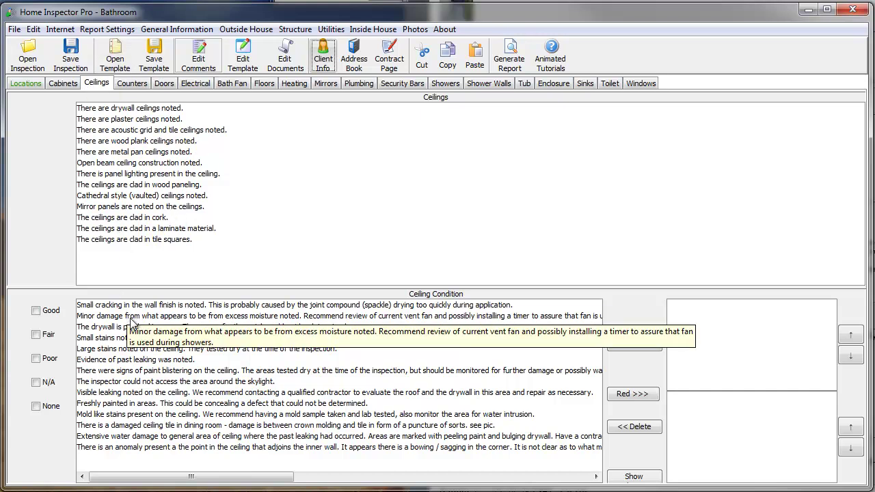
pyautogui.click(136, 362)
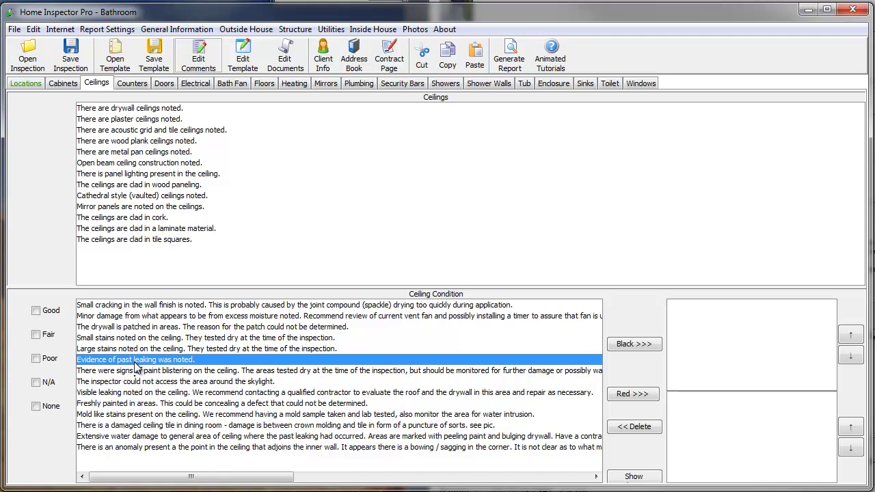
# Reword the comment to 'Evidence of past leaking was noted in'.
pyautogui.doubleClick(135, 363)
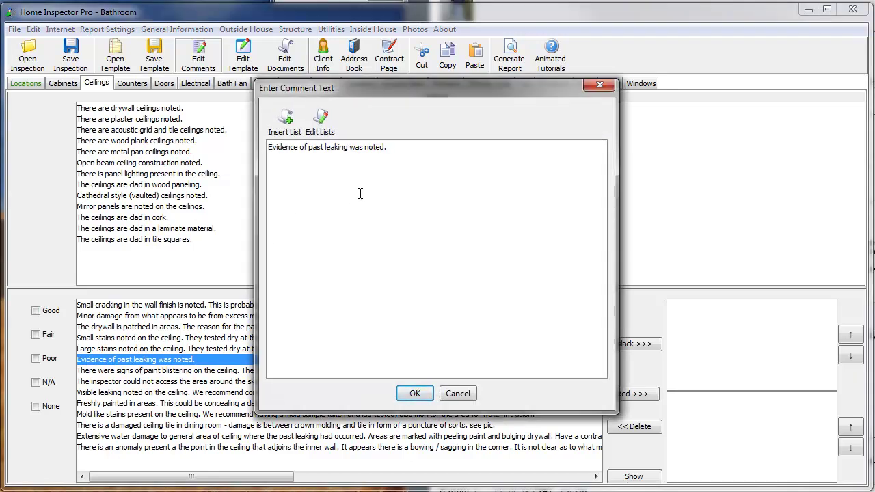
pyautogui.press('BackSpace')
pyautogui.write('in')
# Try Insert List, find no comment lists exist yet, and cancel.
pyautogui.click(294, 122)
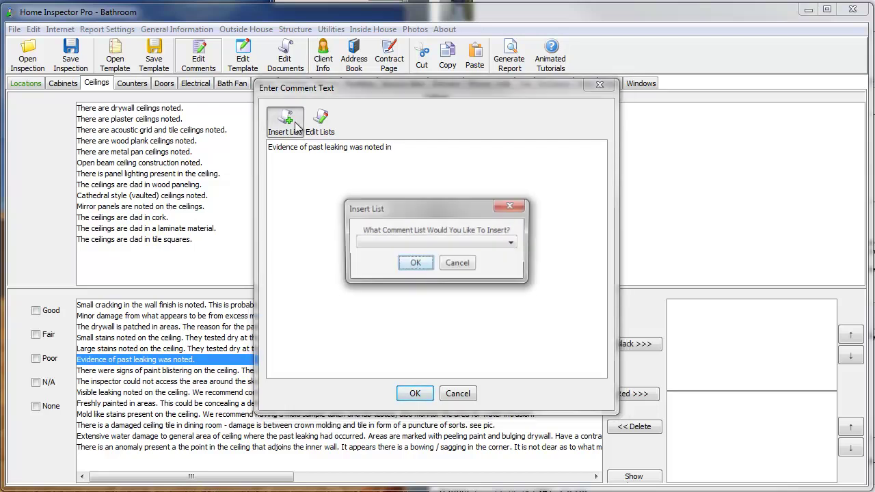
pyautogui.click(364, 246)
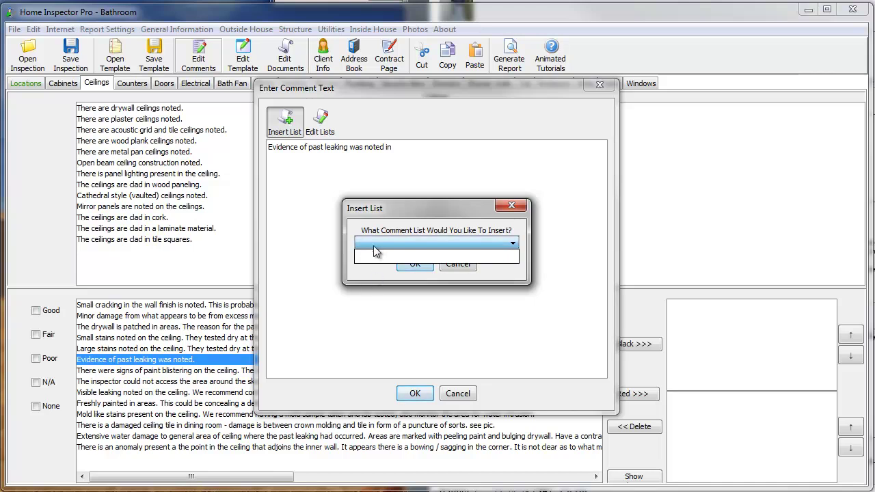
pyautogui.click(425, 245)
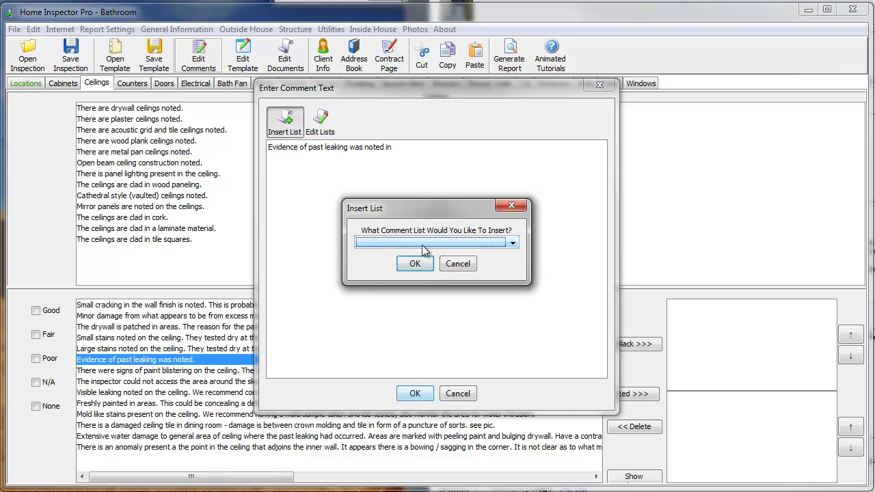
pyautogui.click(458, 264)
# Create a new insert list named 'Bathroom Locations'.
pyautogui.click(324, 123)
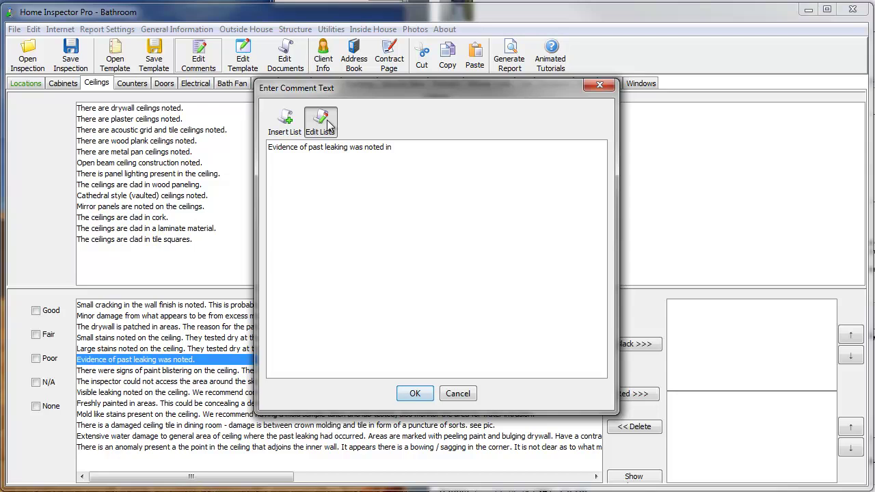
pyautogui.click(256, 110)
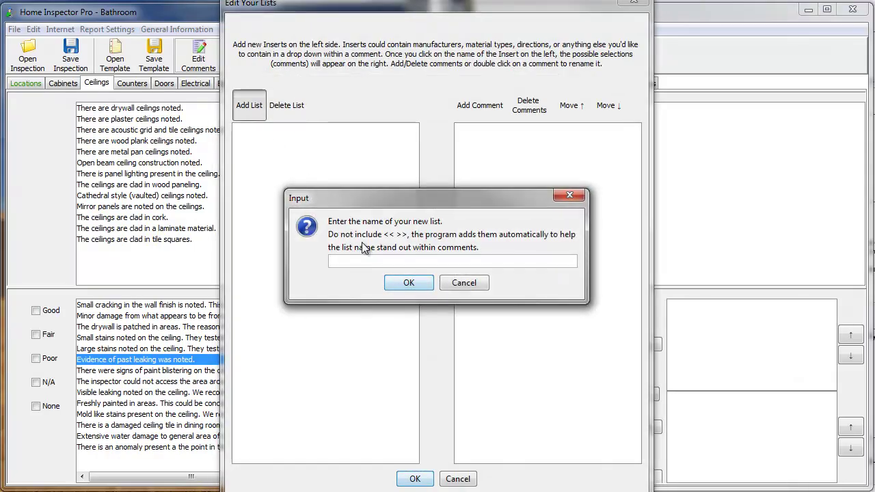
pyautogui.write('Bathroom Locations')
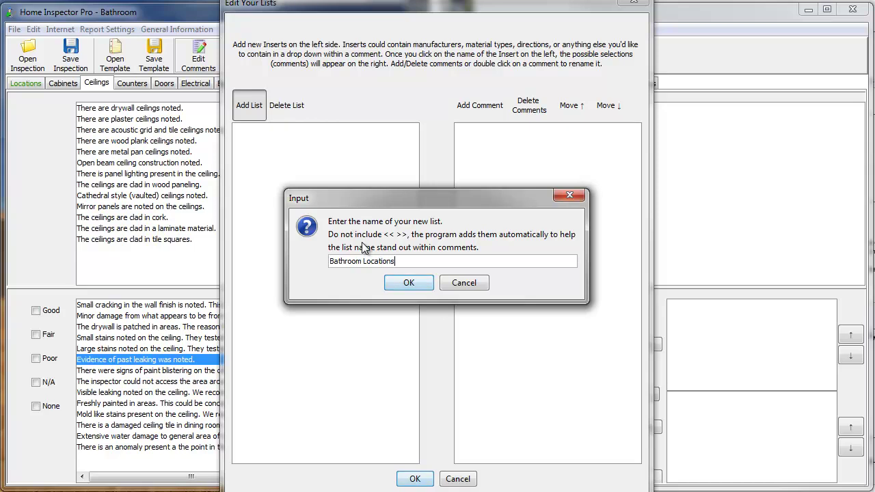
pyautogui.click(398, 281)
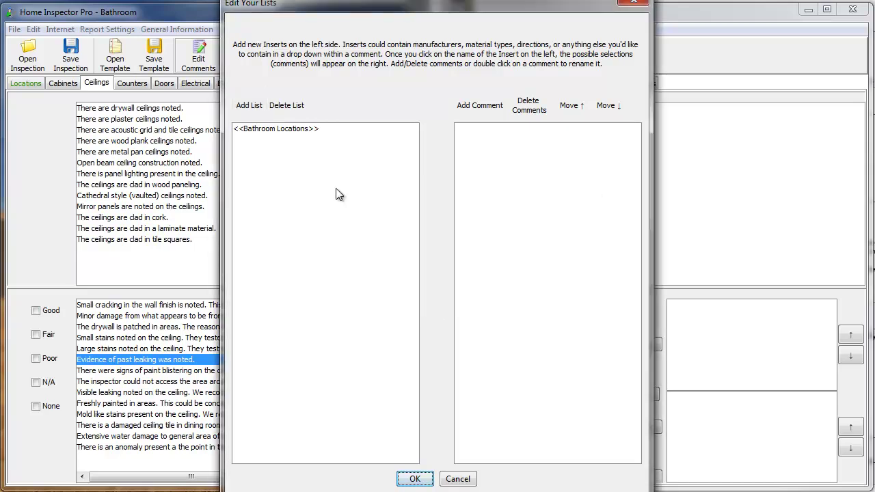
pyautogui.click(313, 130)
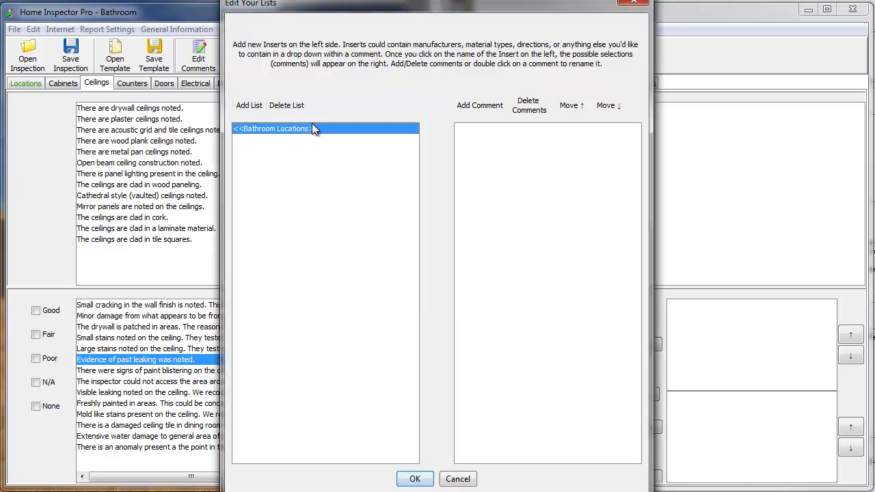
# Add Master, Jack & Jill, Guest and Downstairs West Bathroom entries to the list.
pyautogui.click(476, 107)
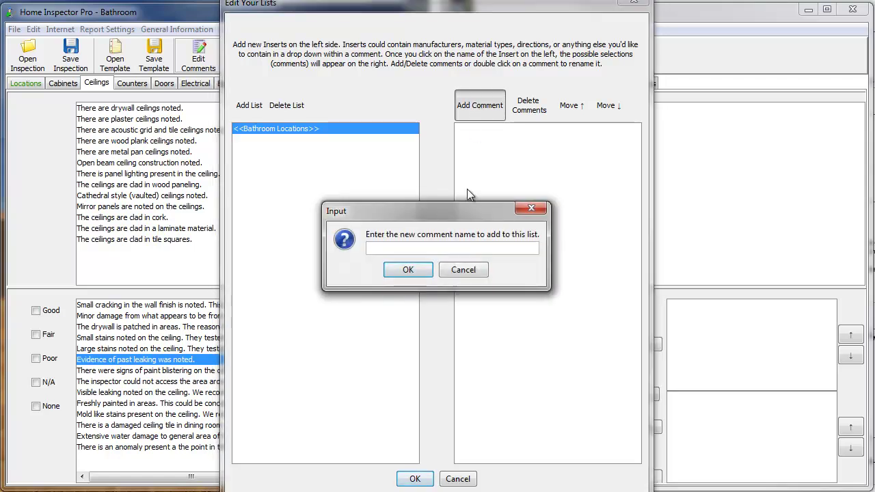
pyautogui.write('Master Bathroom')
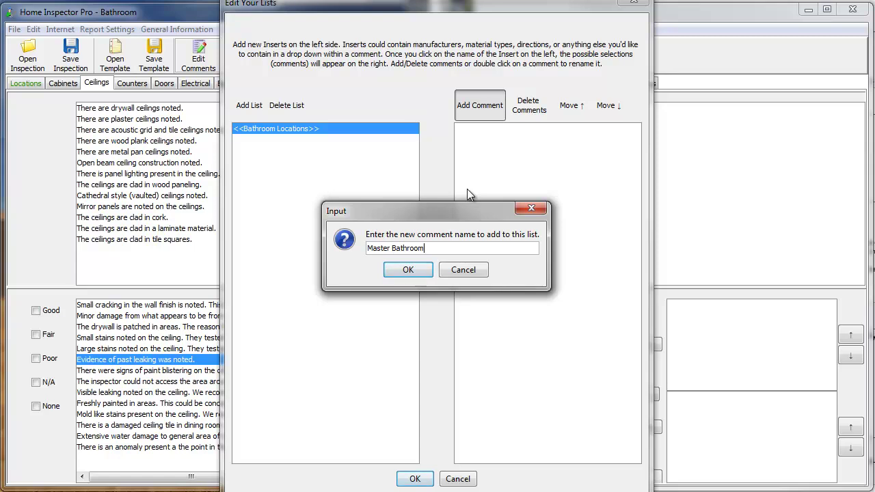
pyautogui.click(408, 269)
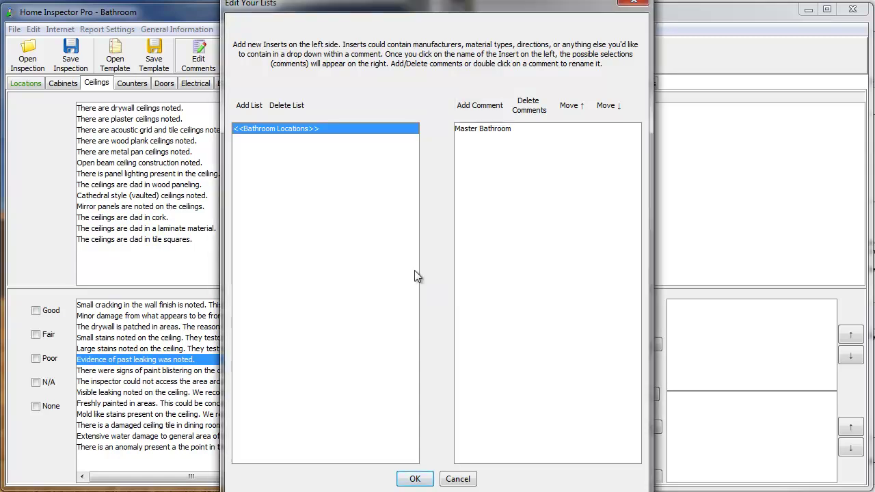
pyautogui.click(469, 104)
pyautogui.write('Jack &')
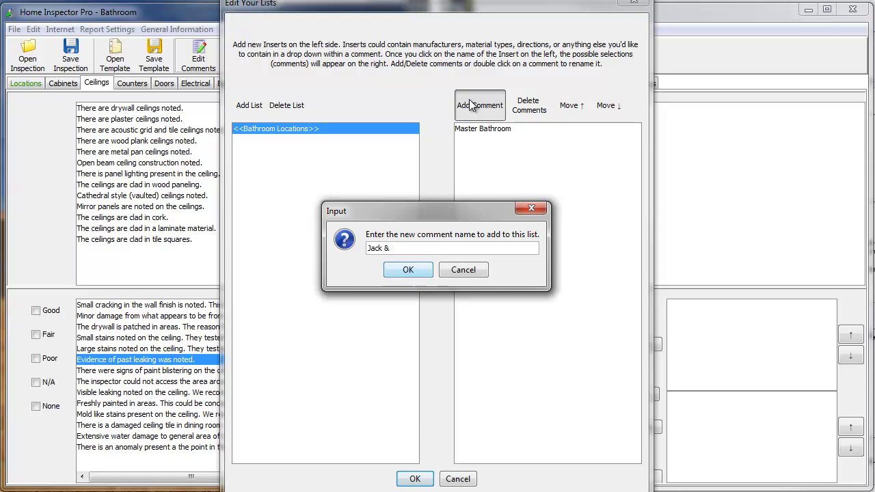
pyautogui.write(' Jill Bathroom')
pyautogui.press('Return')
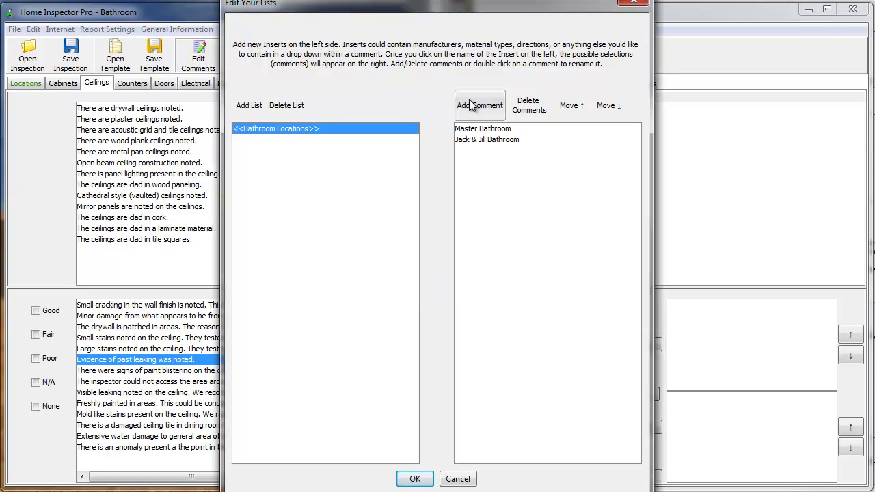
pyautogui.click(470, 104)
pyautogui.write('Guest Bat')
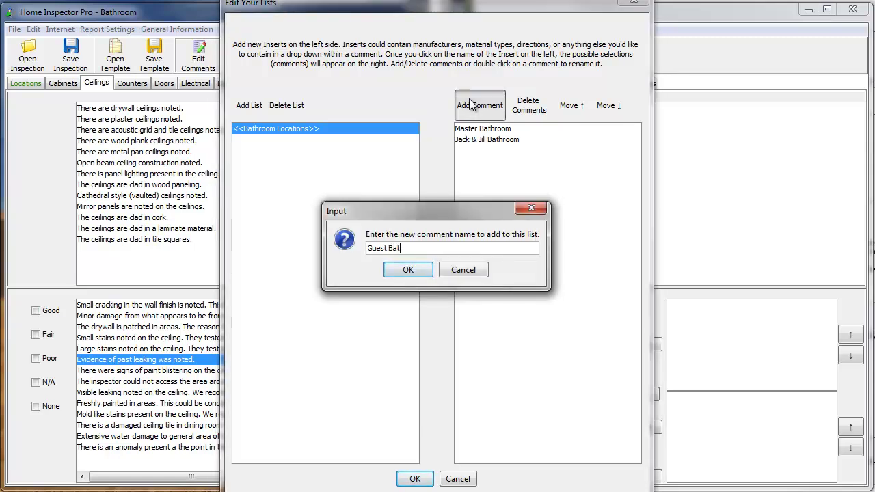
pyautogui.write('hroom')
pyautogui.press('Return')
pyautogui.click(469, 104)
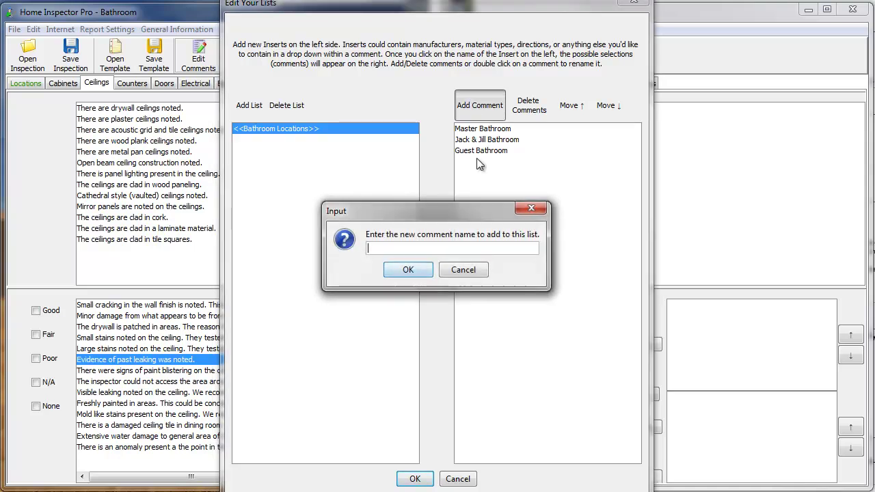
pyautogui.write('Downstairs West ')
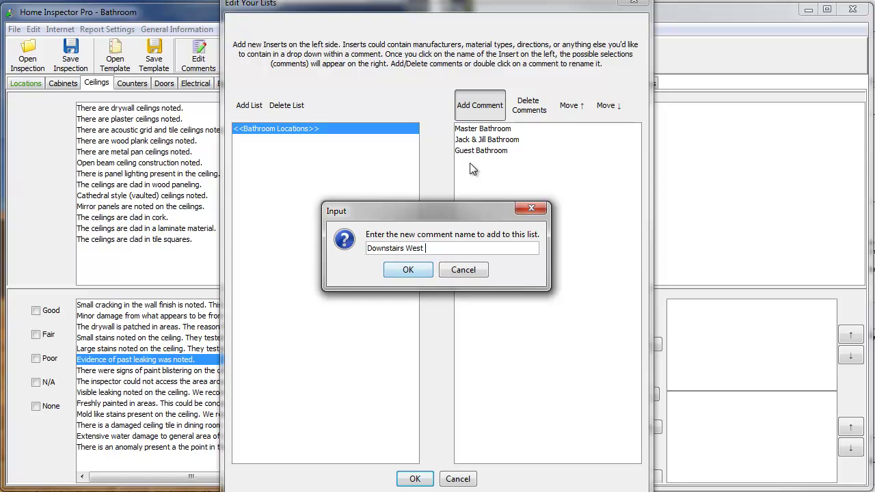
pyautogui.write('Bathroom')
pyautogui.press('Return')
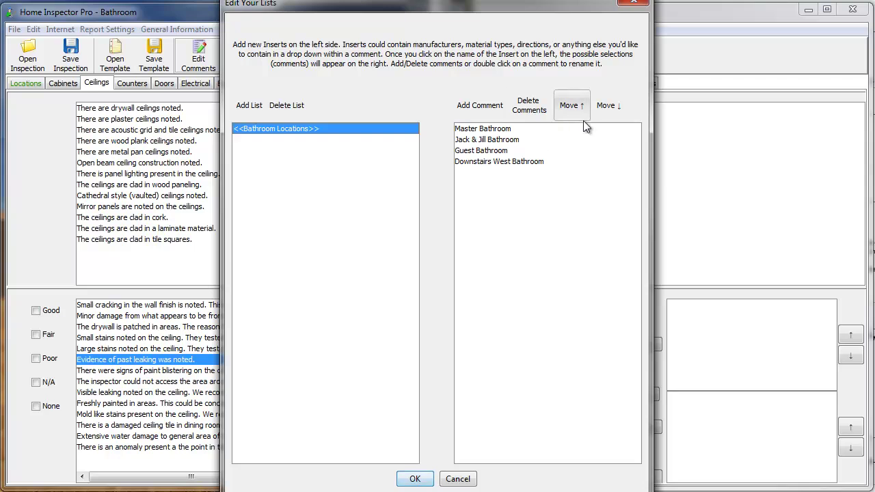
# Add a blank entry, move it to the top of the list, and save.
pyautogui.click(470, 111)
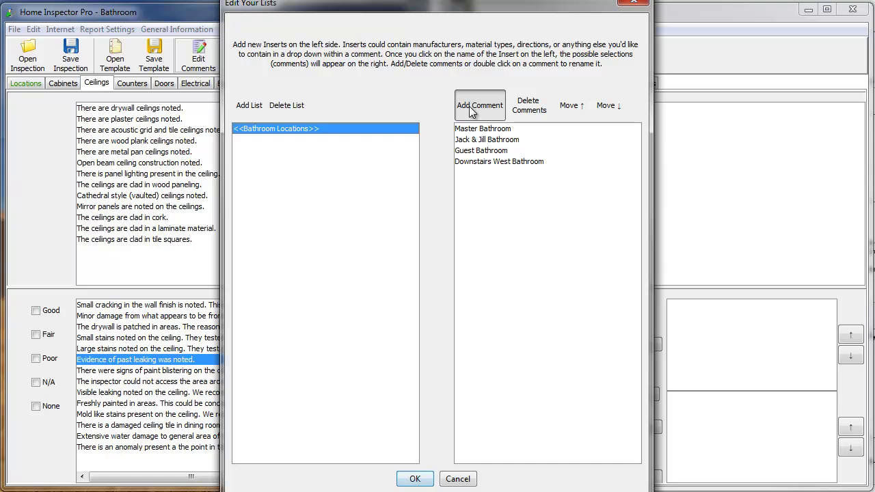
pyautogui.click(404, 269)
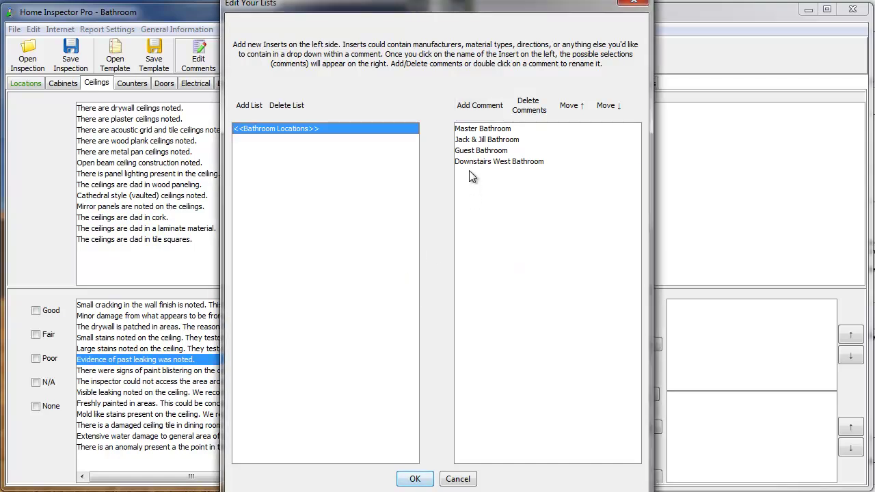
pyautogui.click(568, 108)
pyautogui.click(567, 108)
pyautogui.click(567, 108)
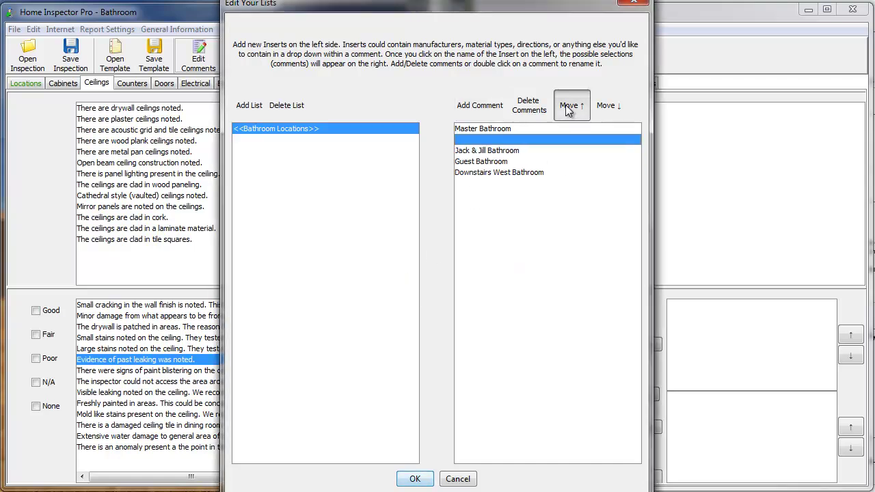
pyautogui.click(568, 108)
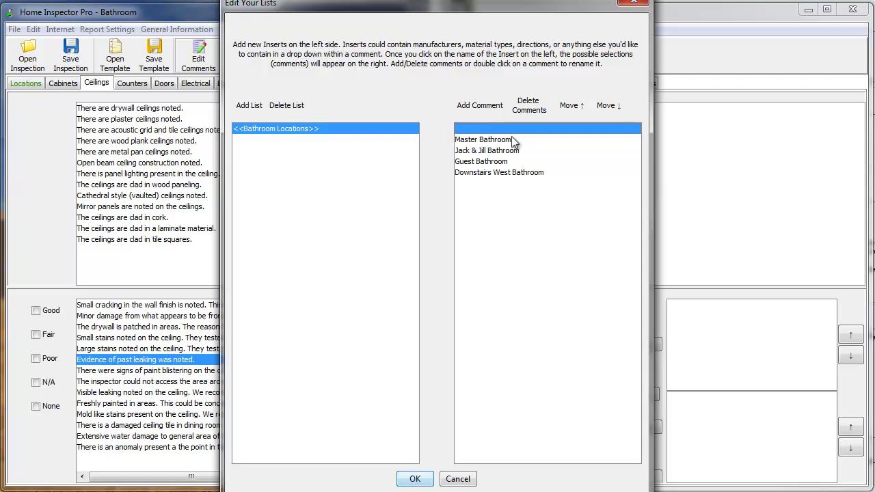
pyautogui.click(412, 479)
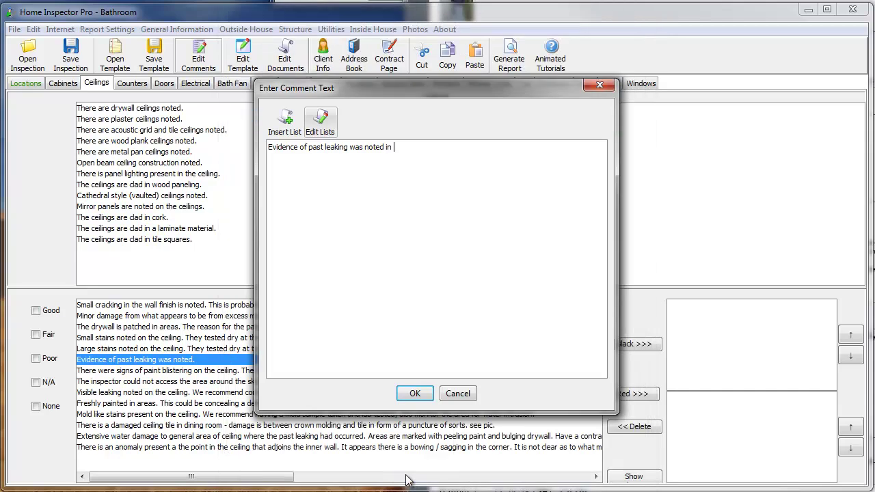
# Insert <<Bathroom Locations>> after 'noted in', end with a period, and save the comment.
pyautogui.click(284, 122)
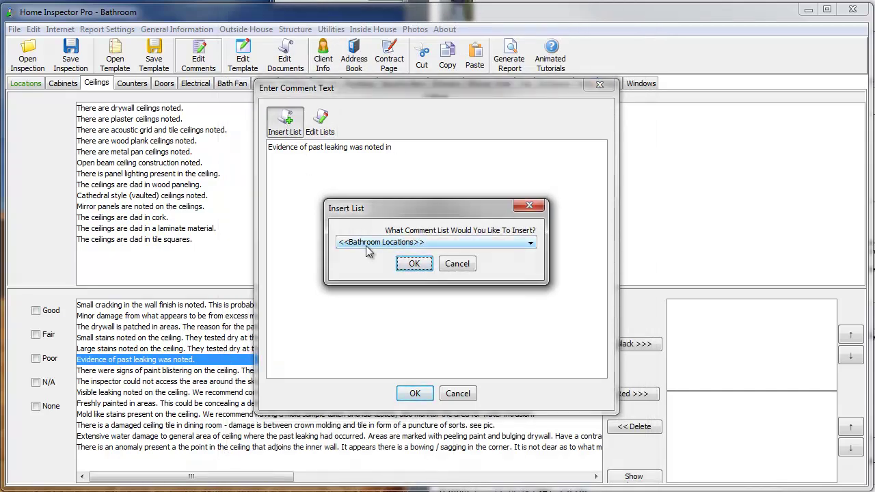
pyautogui.click(414, 264)
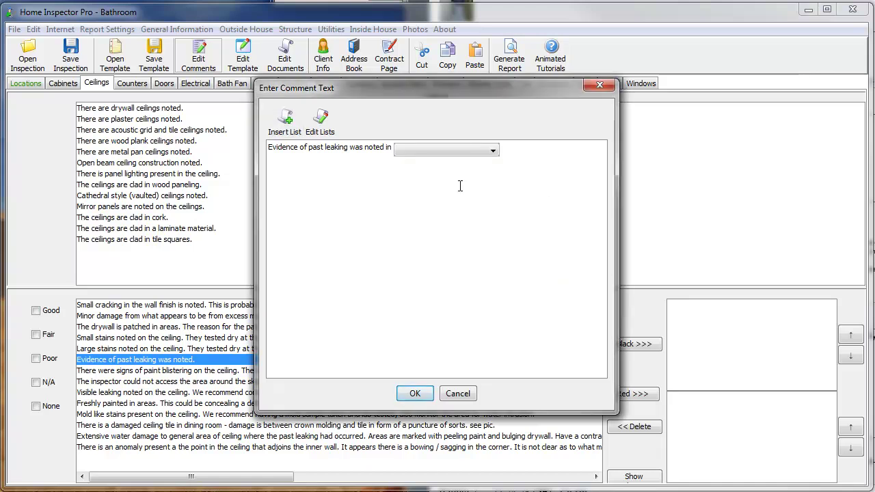
pyautogui.write('.')
pyautogui.click(414, 395)
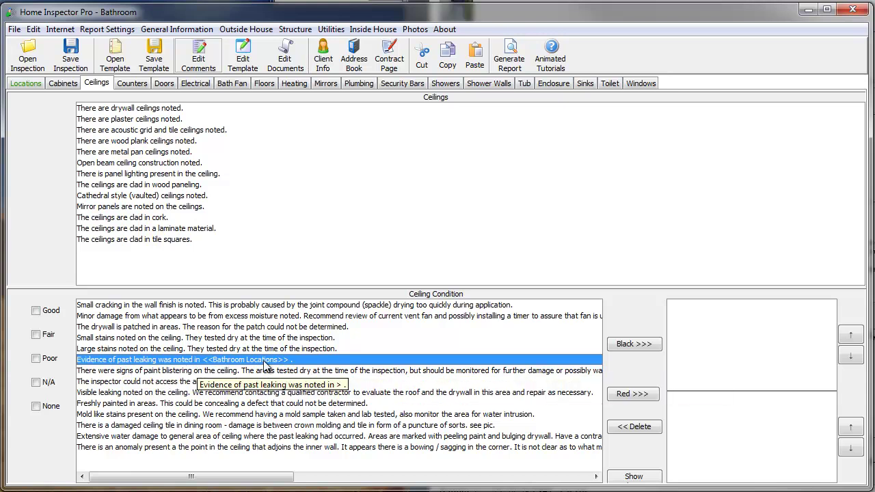
# Add the past-leaking comment to the report with Downstairs West Bathroom as location, then verify it.
pyautogui.click(628, 345)
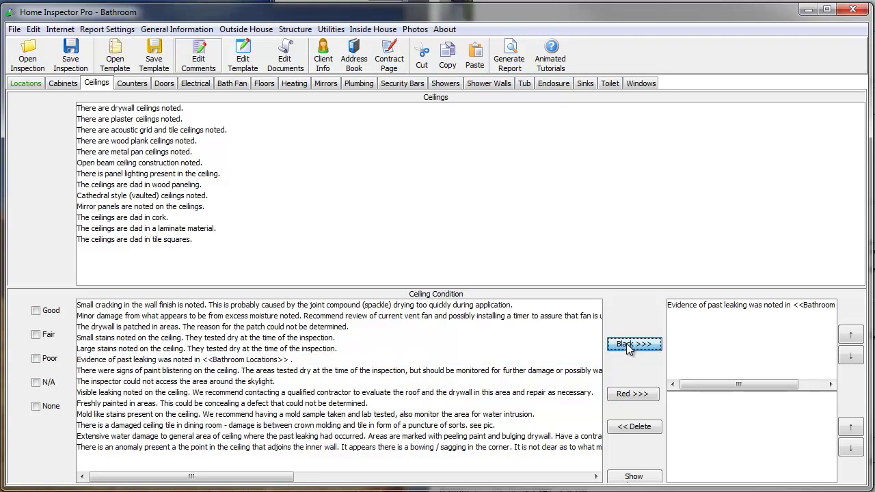
pyautogui.doubleClick(690, 307)
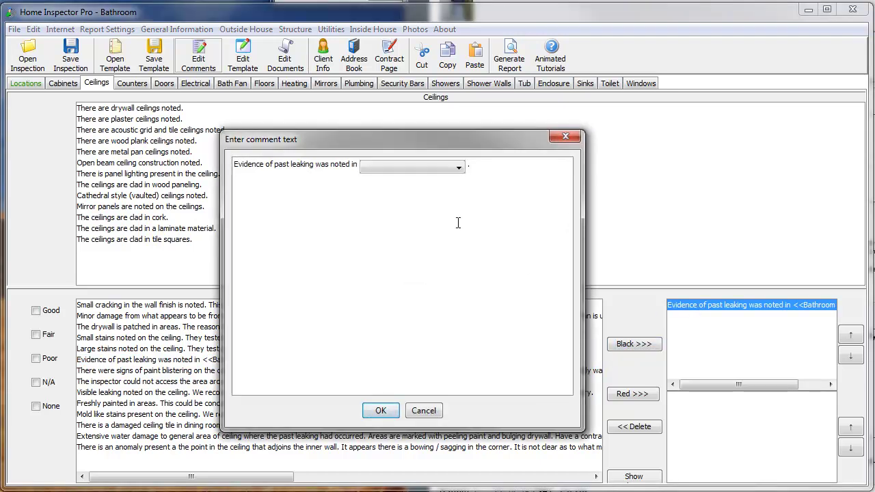
pyautogui.click(394, 168)
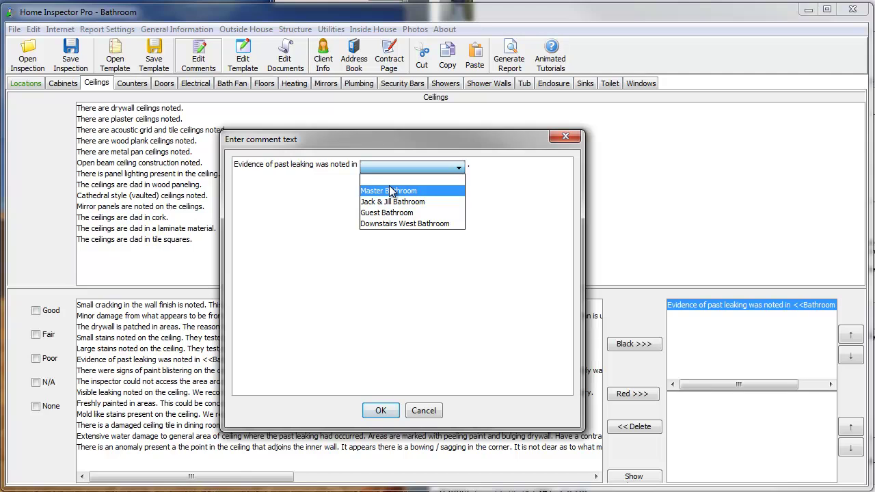
pyautogui.click(391, 192)
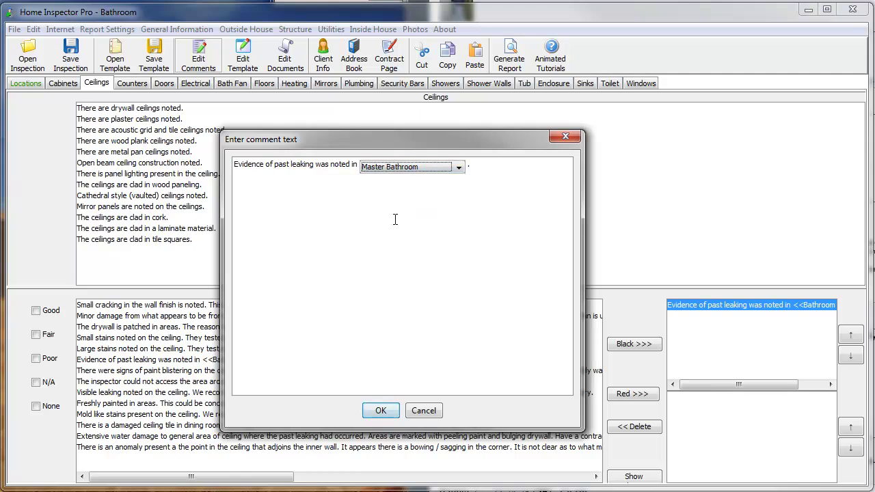
pyautogui.click(402, 166)
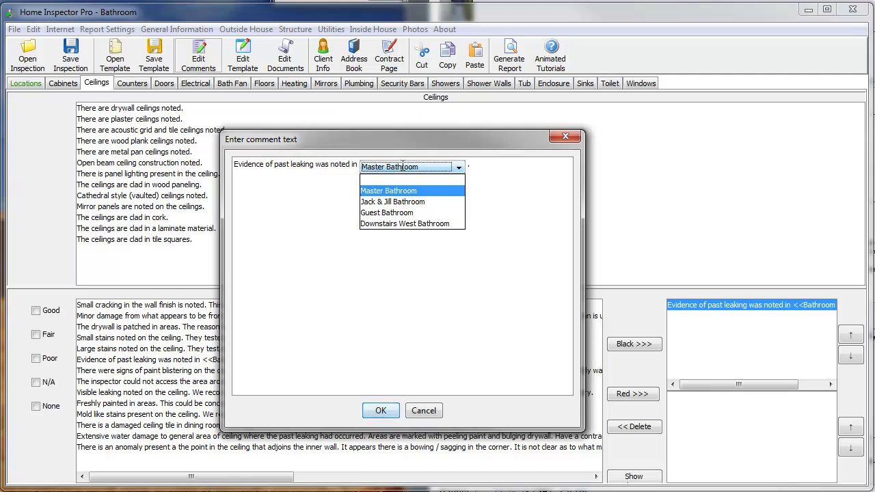
pyautogui.click(392, 223)
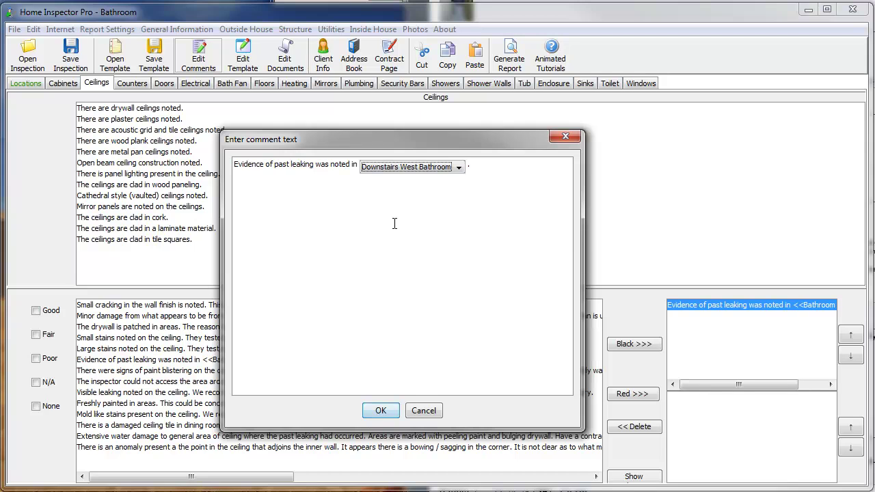
pyautogui.click(379, 411)
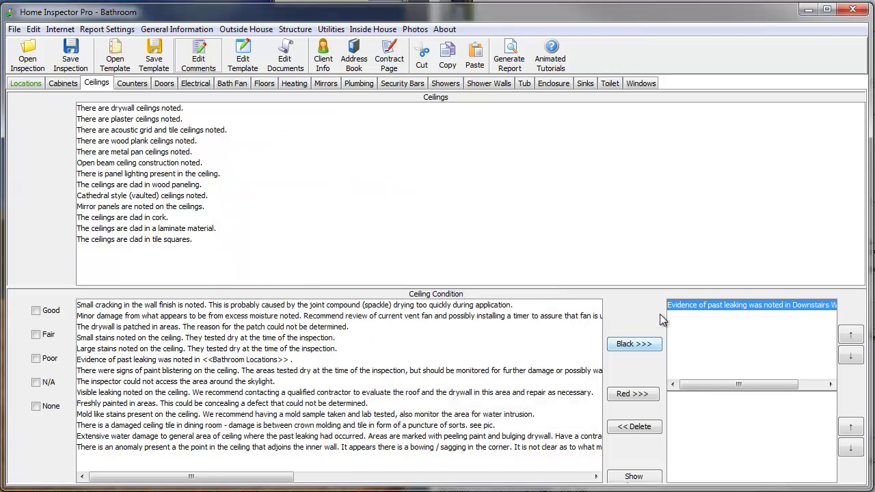
pyautogui.doubleClick(697, 306)
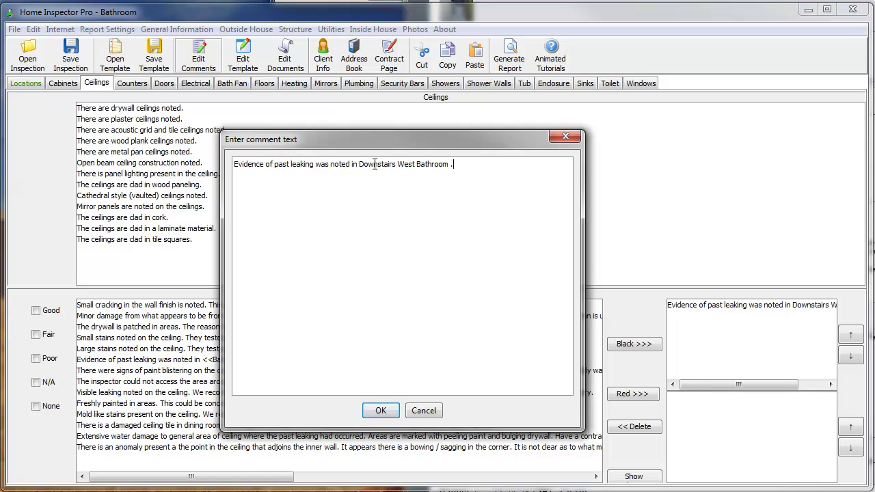
pyautogui.click(383, 412)
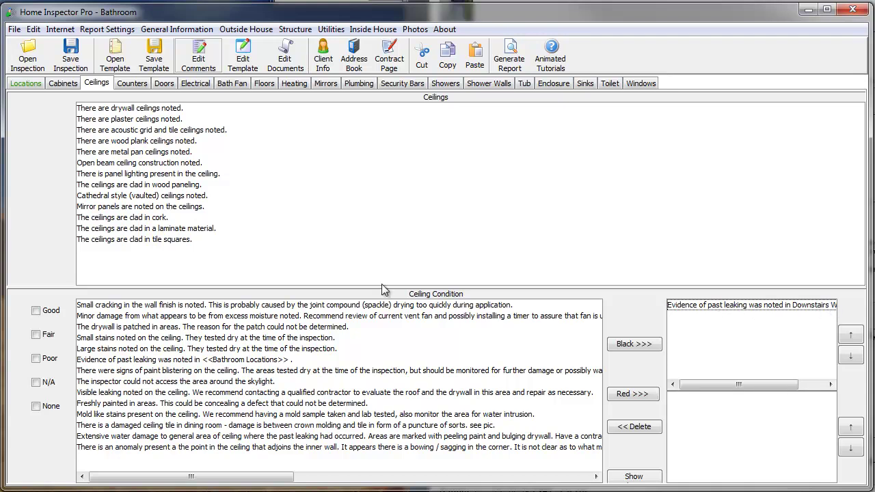
# Add another past-leaking comment to the report with Guest Bathroom as its location.
pyautogui.click(198, 362)
pyautogui.doubleClick(197, 362)
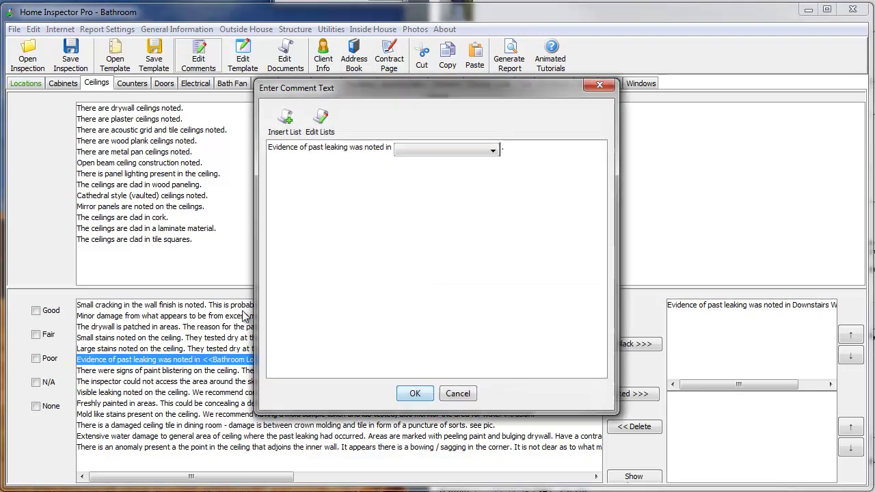
pyautogui.click(418, 150)
pyautogui.click(422, 195)
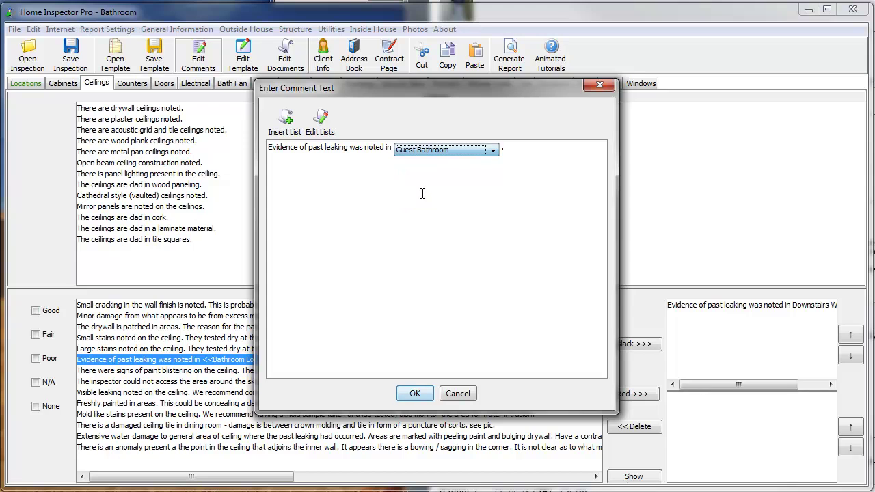
pyautogui.click(410, 392)
pyautogui.press('Return')
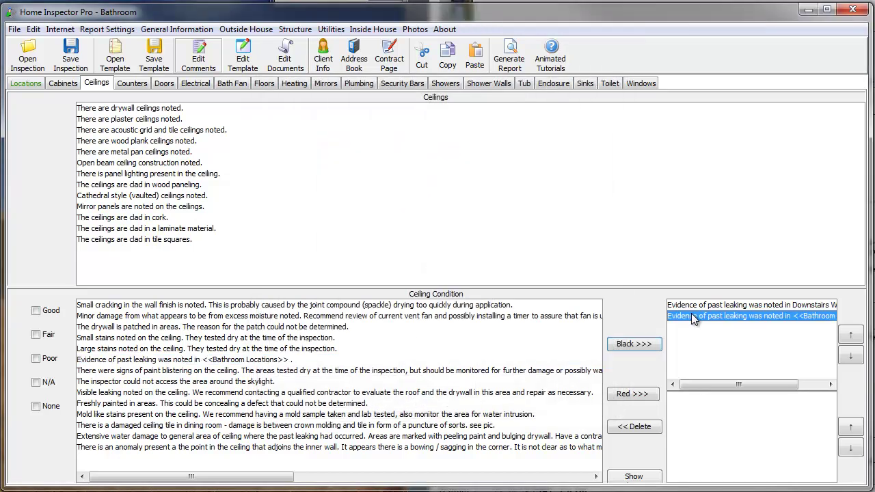
pyautogui.click(438, 168)
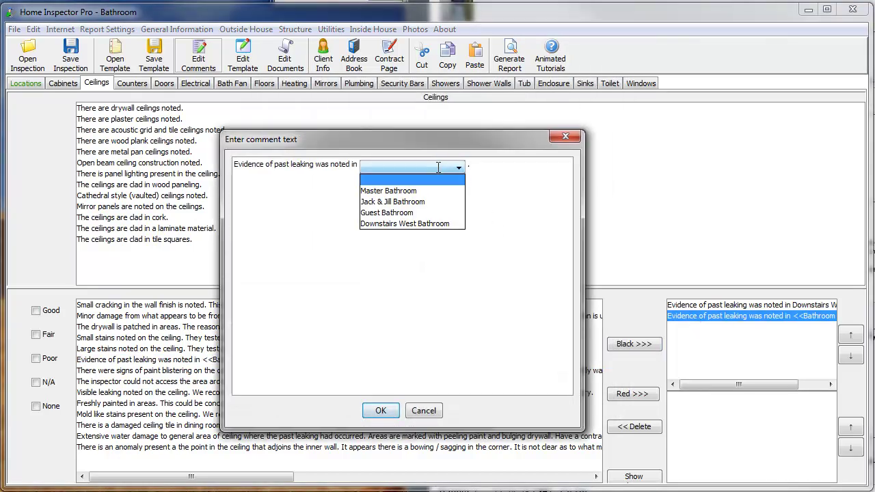
pyautogui.click(426, 213)
pyautogui.click(375, 414)
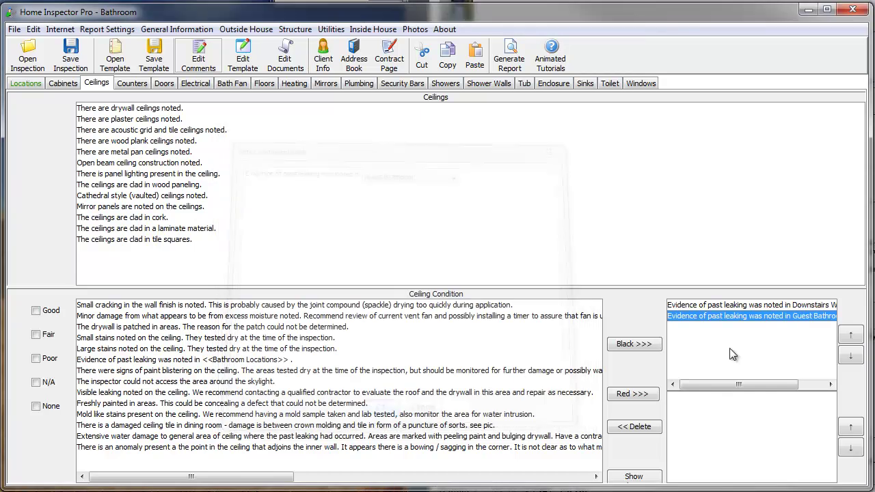
pyautogui.click(262, 361)
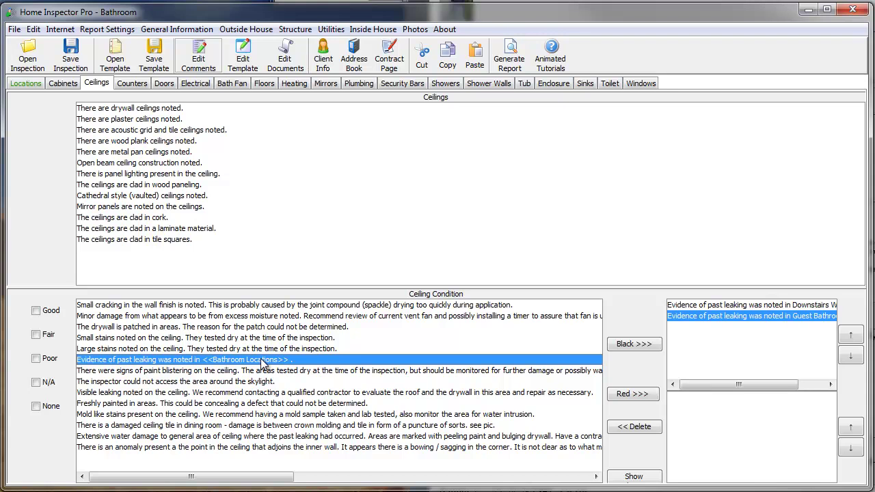
# From the template comment, create a new insert list named 'Bathroom Locations w/Comma'.
pyautogui.doubleClick(261, 361)
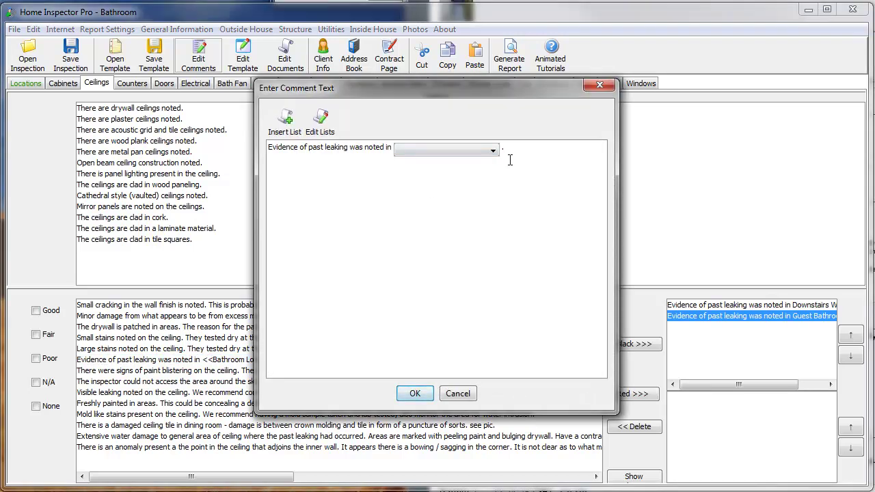
pyautogui.click(311, 127)
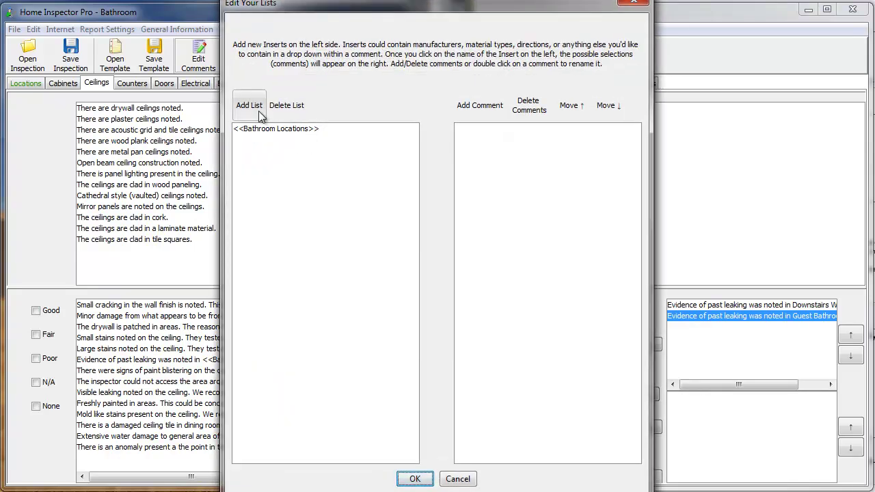
pyautogui.click(258, 111)
pyautogui.write('Bathro')
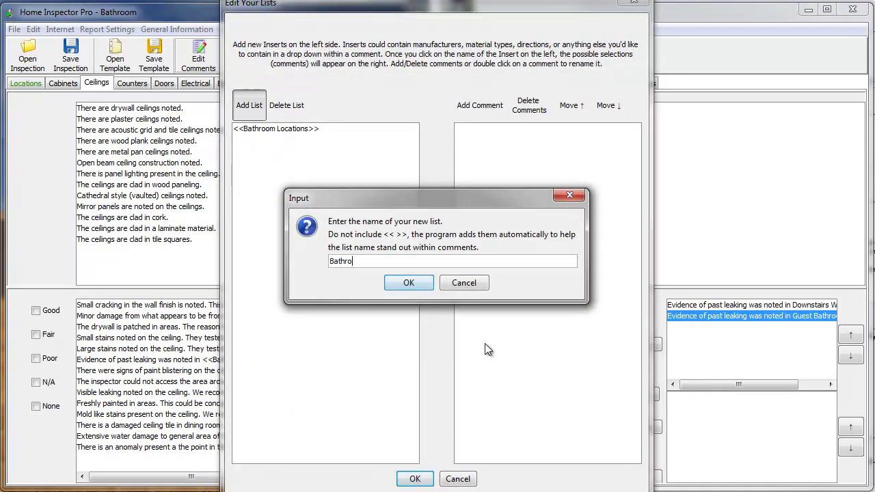
pyautogui.write('om Locations w/Comma')
pyautogui.press('Return')
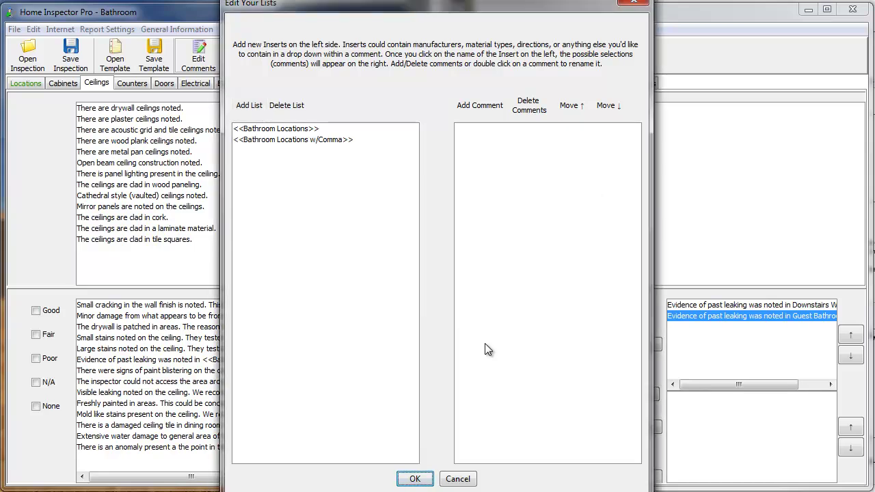
pyautogui.click(344, 141)
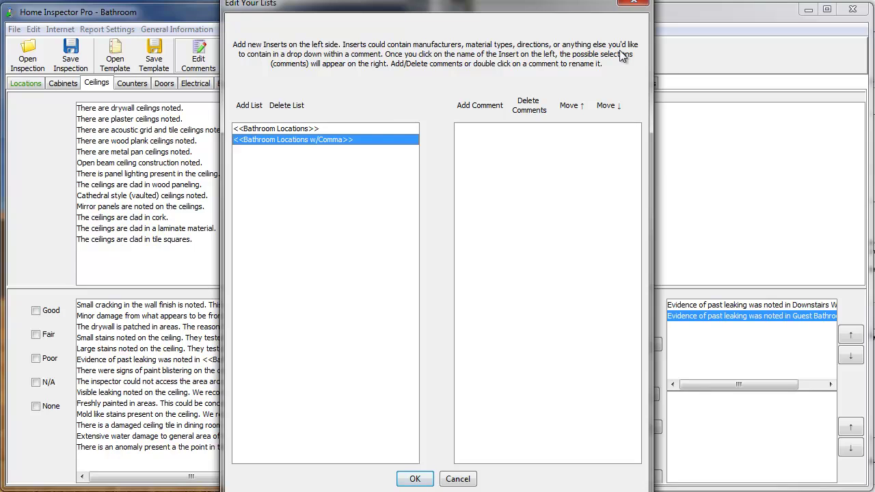
# Add entries ', Master Bathroom', ', Guest Bathroom' and 'Jack & Jill Bathroom' to the list.
pyautogui.click(478, 108)
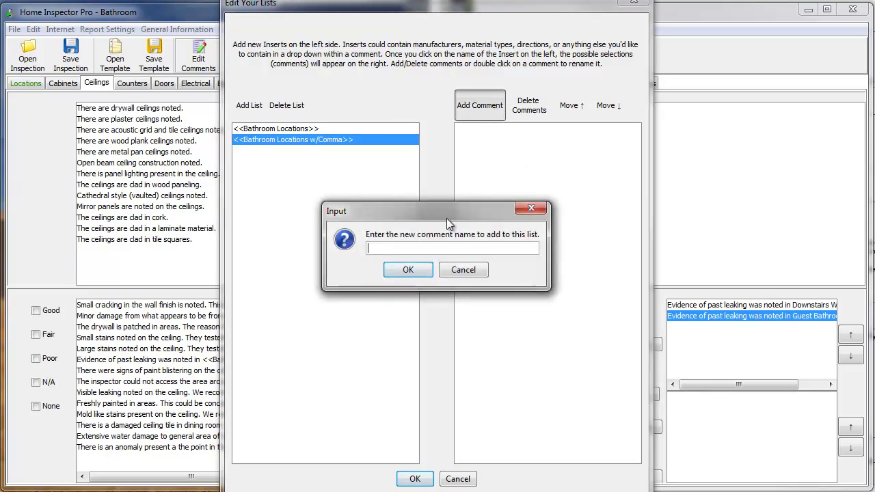
pyautogui.write(', Master Bathroom')
pyautogui.press('Return')
pyautogui.click(474, 109)
pyautogui.write(', Guest Bathroom')
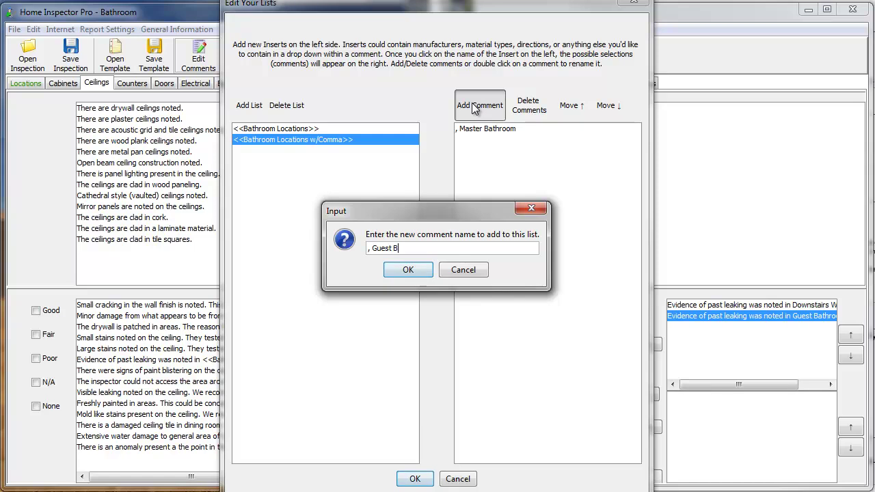
pyautogui.press('Return')
pyautogui.click(476, 109)
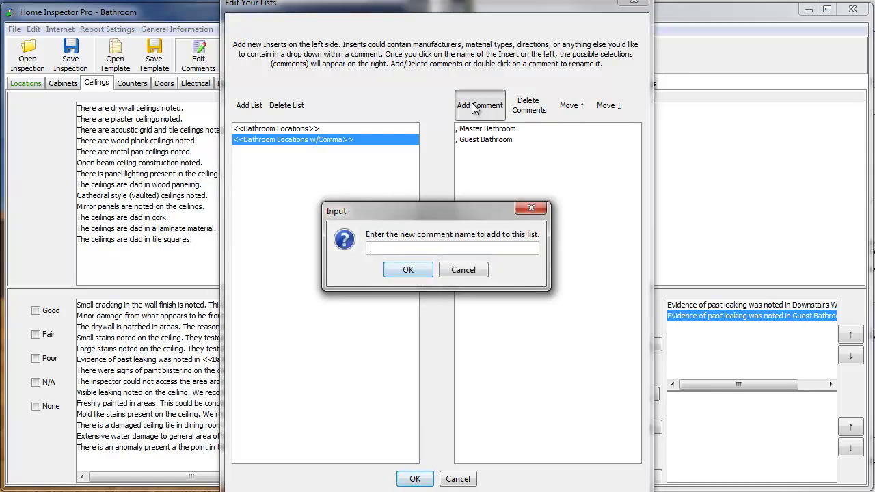
pyautogui.write('Jack & Jill Bathroo')
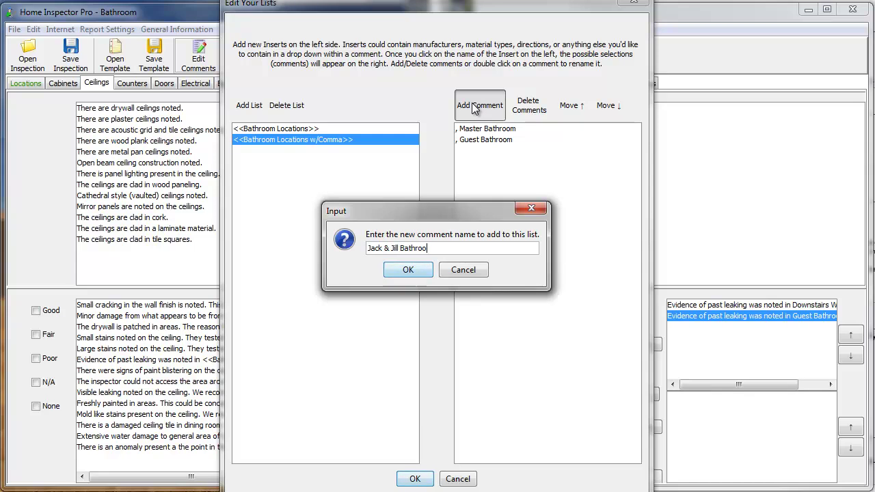
pyautogui.write('m')
pyautogui.press('Return')
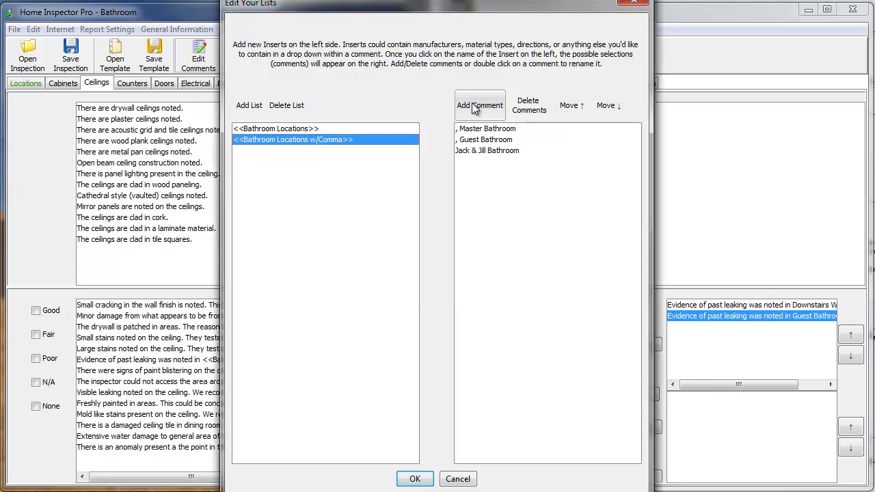
# Rename the Jack & Jill Bathroom entry to start with a comma.
pyautogui.click(414, 479)
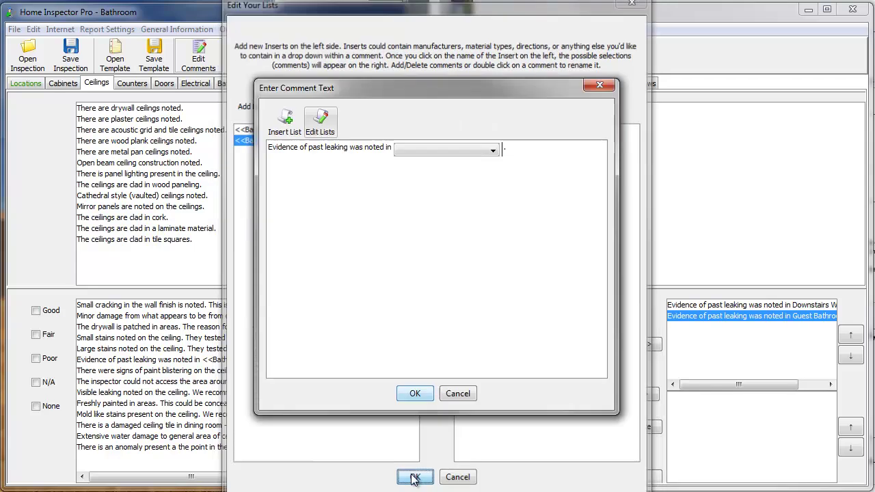
pyautogui.click(321, 120)
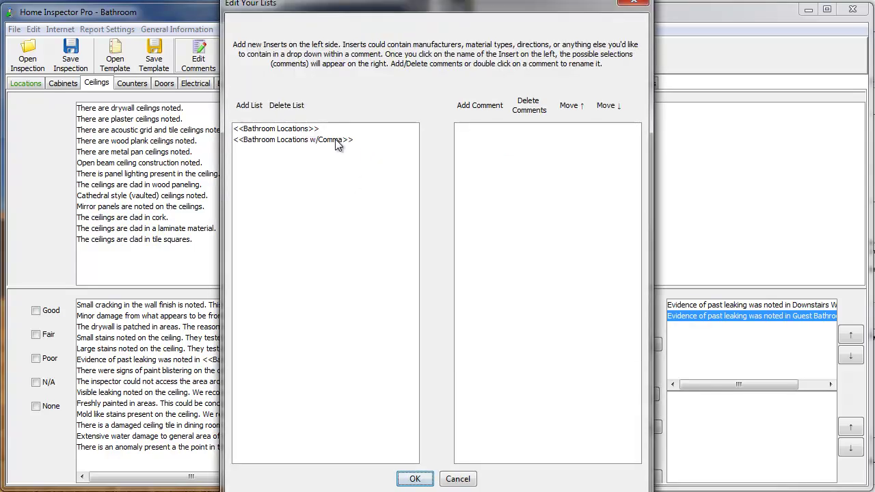
pyautogui.click(335, 140)
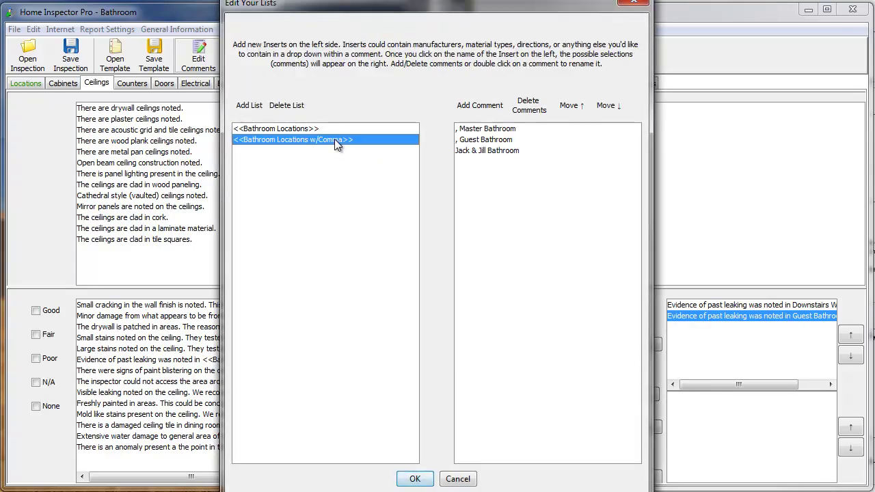
pyautogui.doubleClick(483, 150)
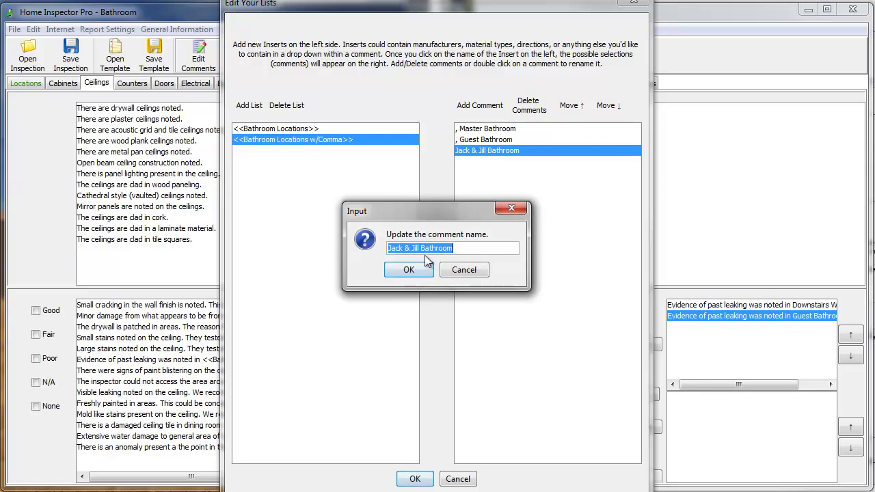
pyautogui.press('Home')
pyautogui.write(',')
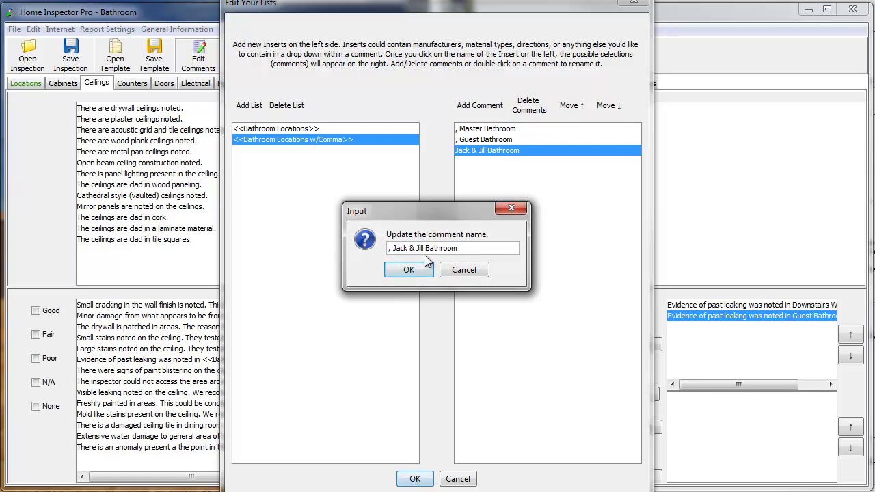
pyautogui.click(412, 270)
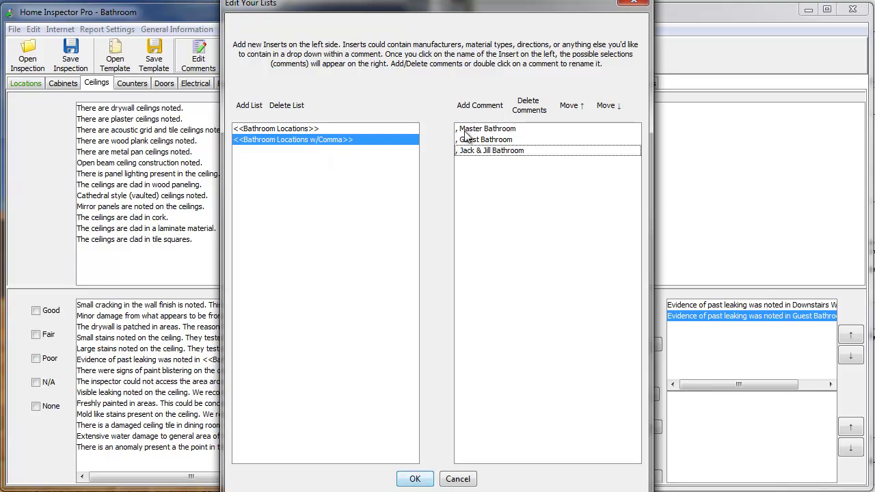
# Add a blank entry to the comma list, move it to the top, and save.
pyautogui.click(275, 129)
pyautogui.click(275, 139)
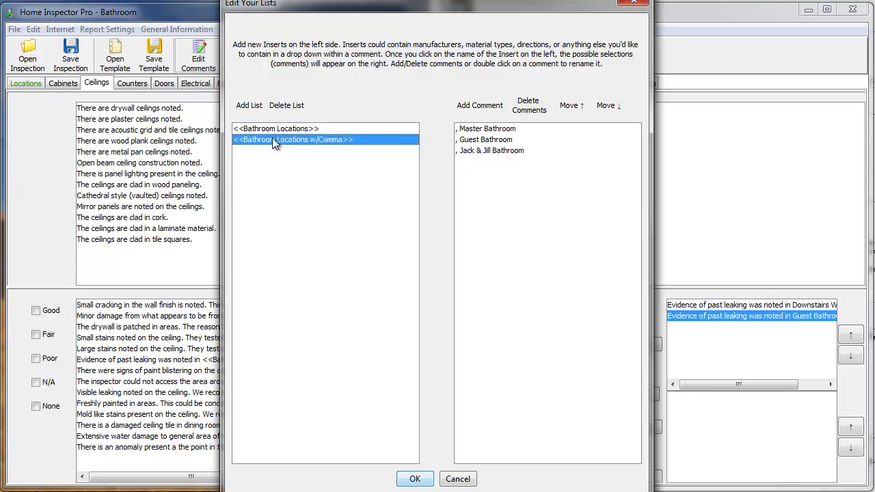
pyautogui.click(495, 110)
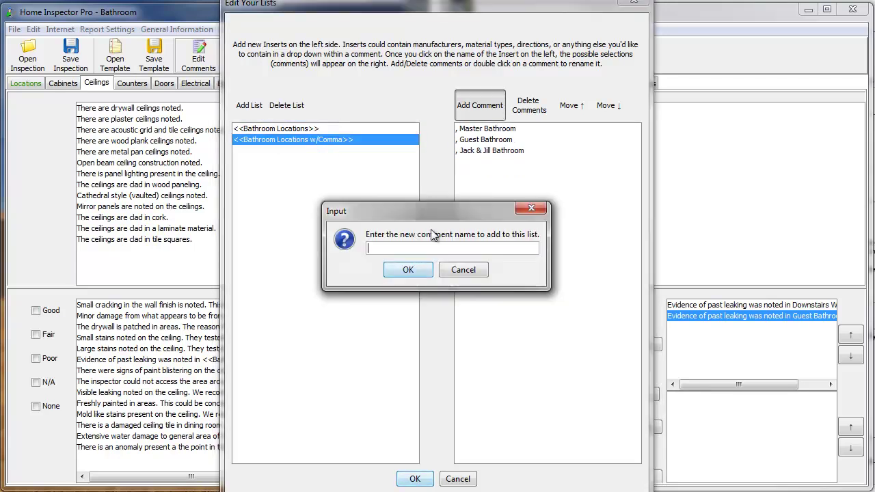
pyautogui.click(408, 270)
pyautogui.click(478, 162)
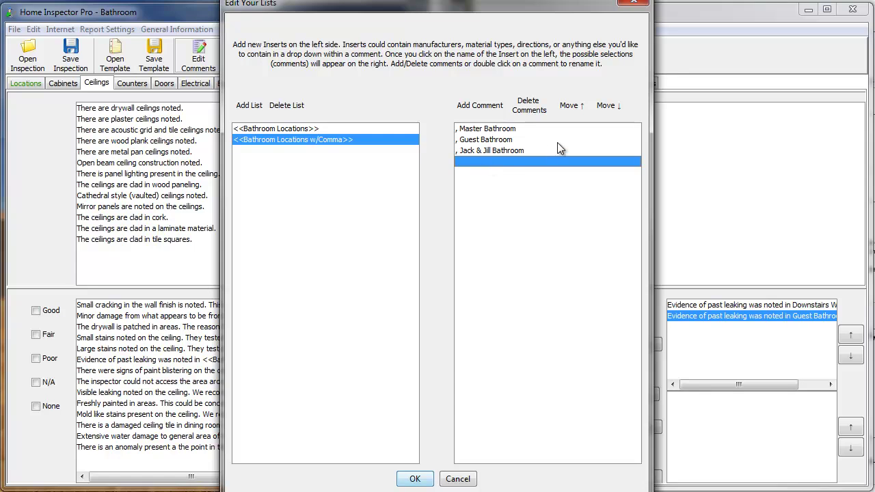
pyautogui.click(571, 106)
pyautogui.click(571, 106)
pyautogui.click(580, 109)
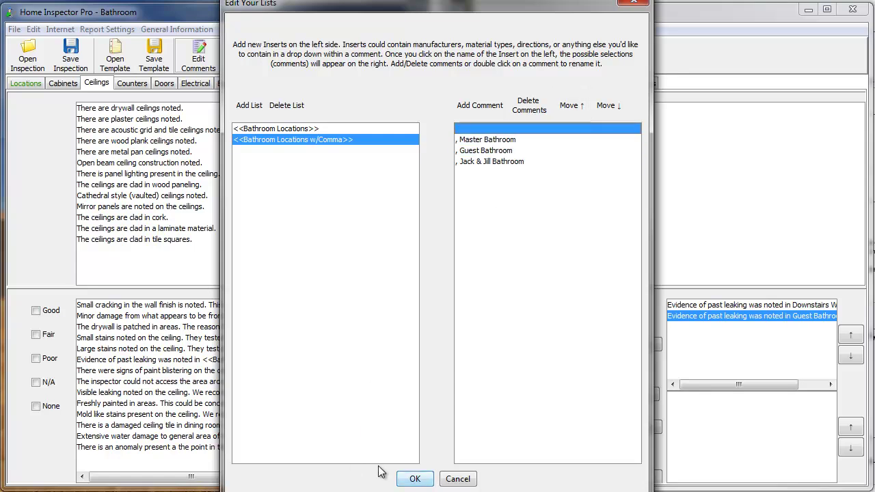
pyautogui.click(412, 477)
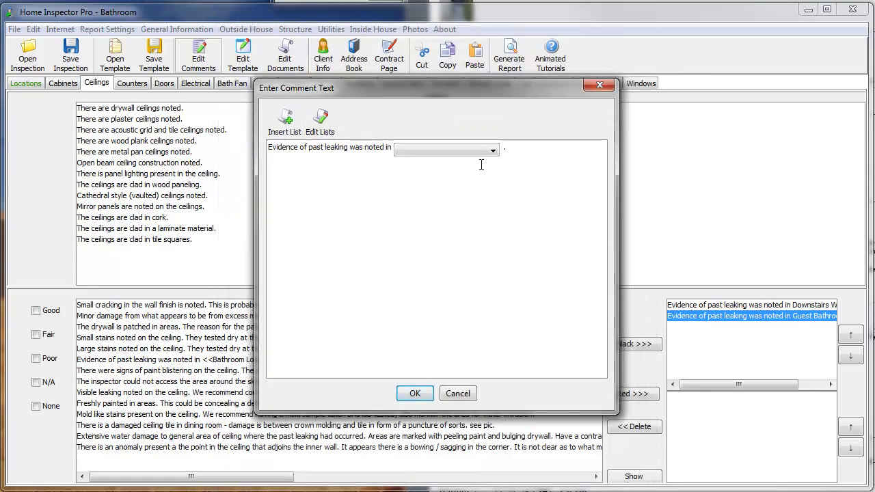
# Insert <<Bathroom Locations w/Comma>> into the comment and test both location dropdowns.
pyautogui.click(284, 122)
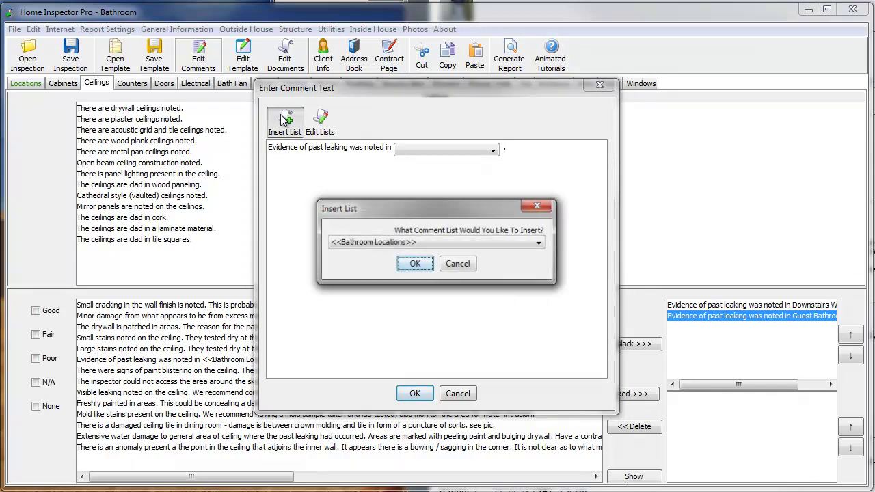
pyautogui.click(375, 241)
pyautogui.click(376, 268)
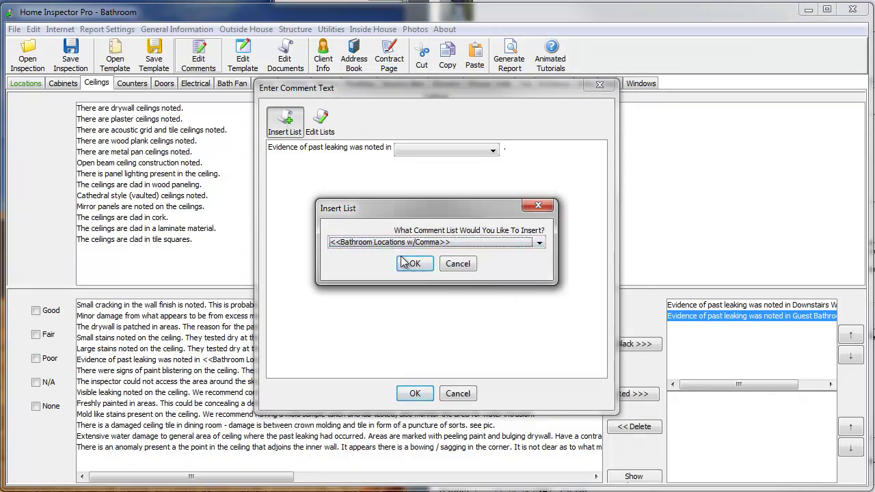
pyautogui.click(407, 264)
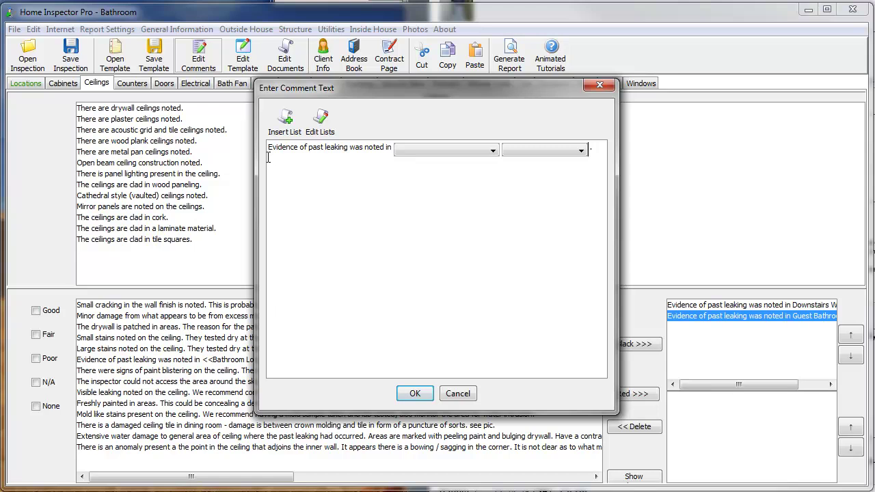
pyautogui.click(423, 147)
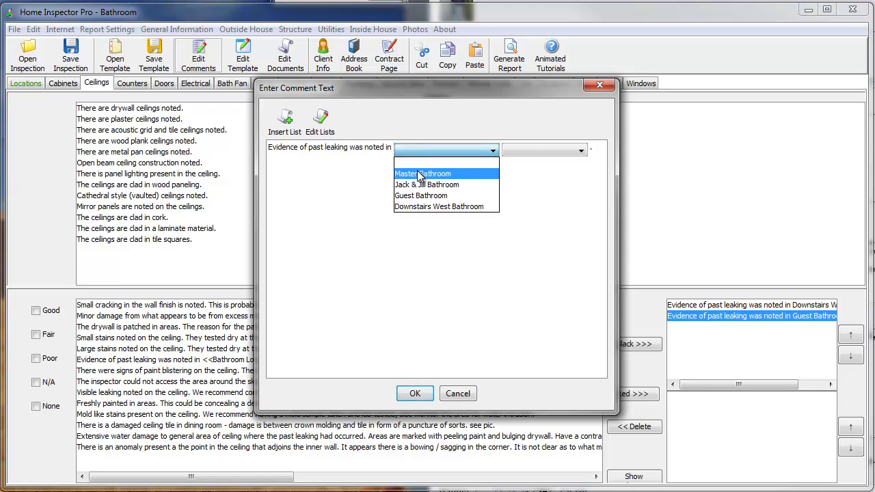
pyautogui.click(418, 174)
pyautogui.click(533, 151)
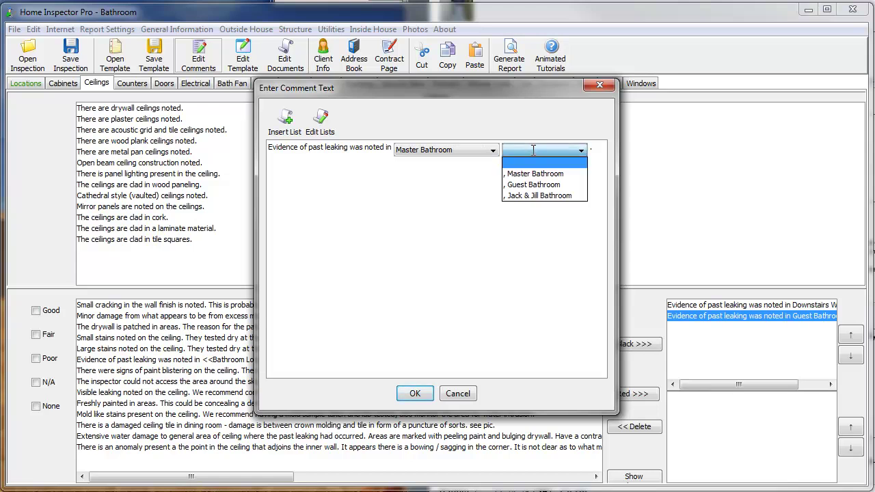
pyautogui.click(530, 174)
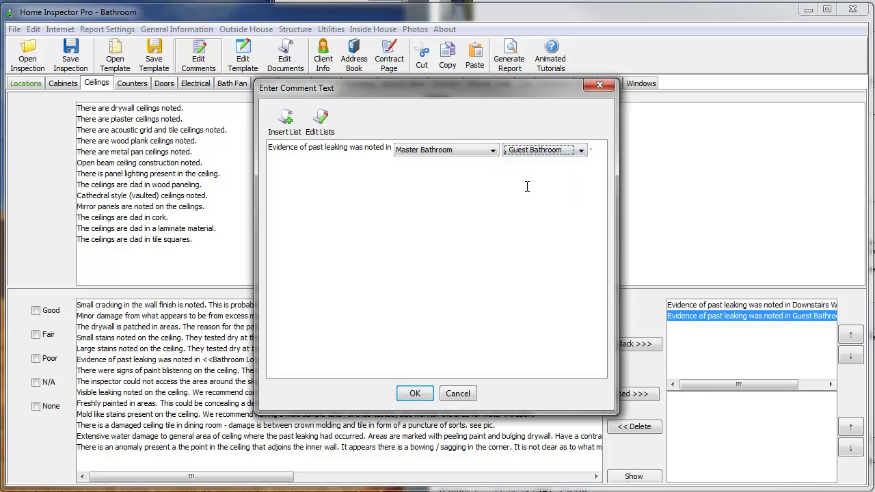
pyautogui.click(537, 151)
pyautogui.click(522, 197)
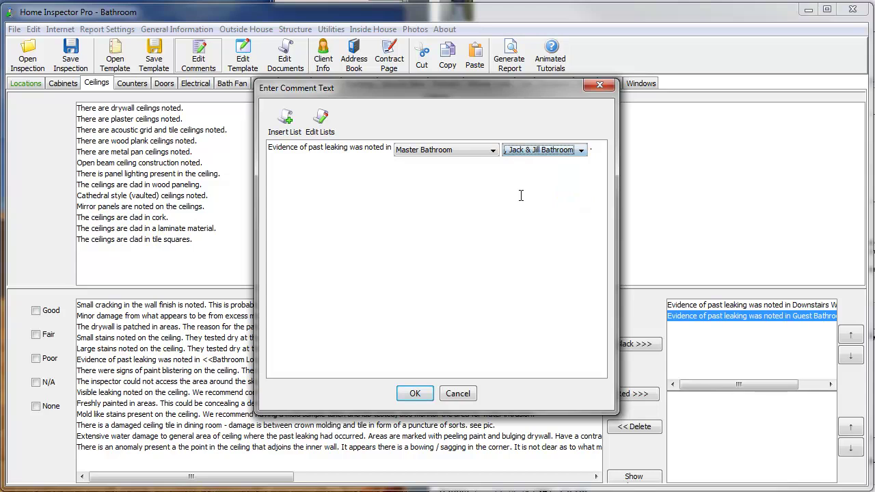
# Append a second <<Bathroom Locations w/Comma>> list at the end, test it, and save.
pyautogui.click(589, 152)
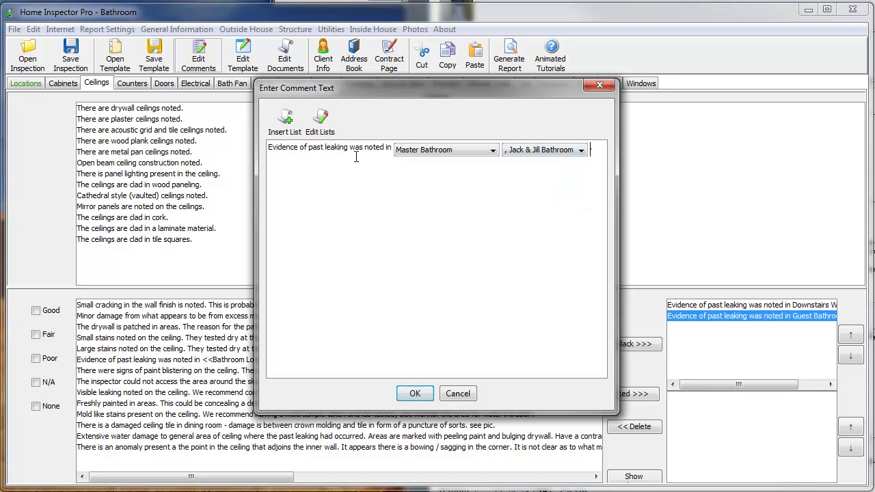
pyautogui.click(294, 121)
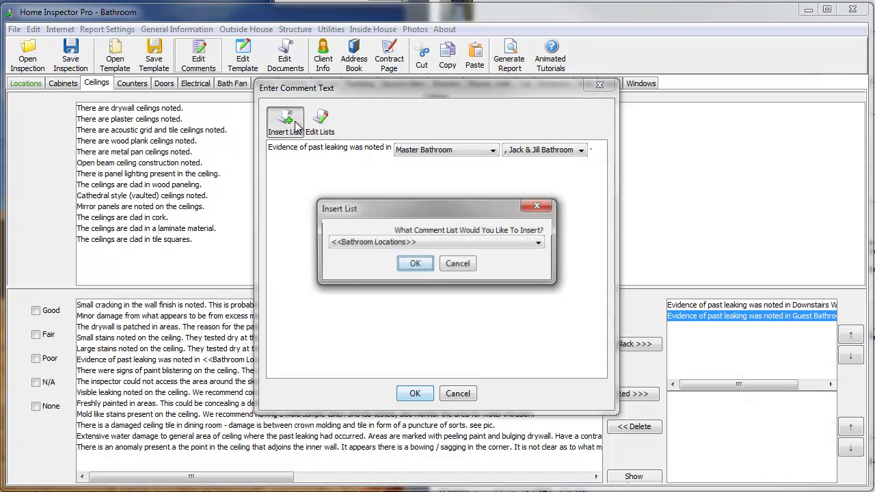
pyautogui.click(407, 243)
pyautogui.click(415, 264)
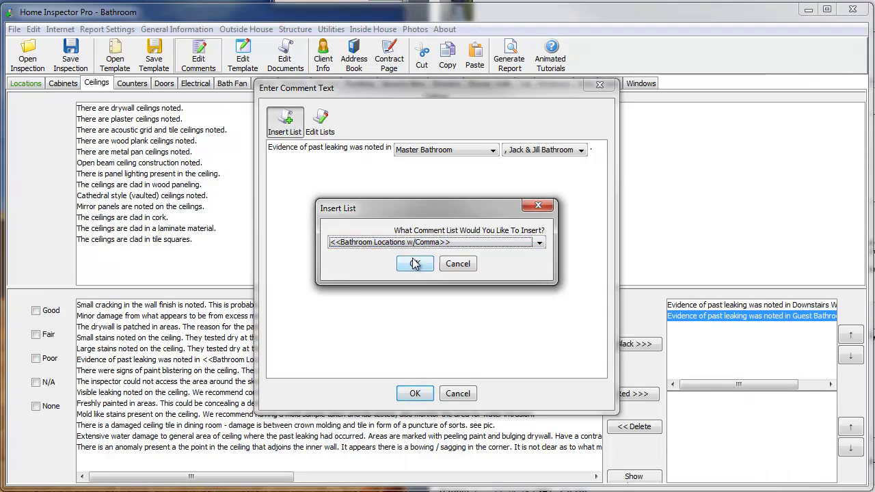
pyautogui.click(415, 265)
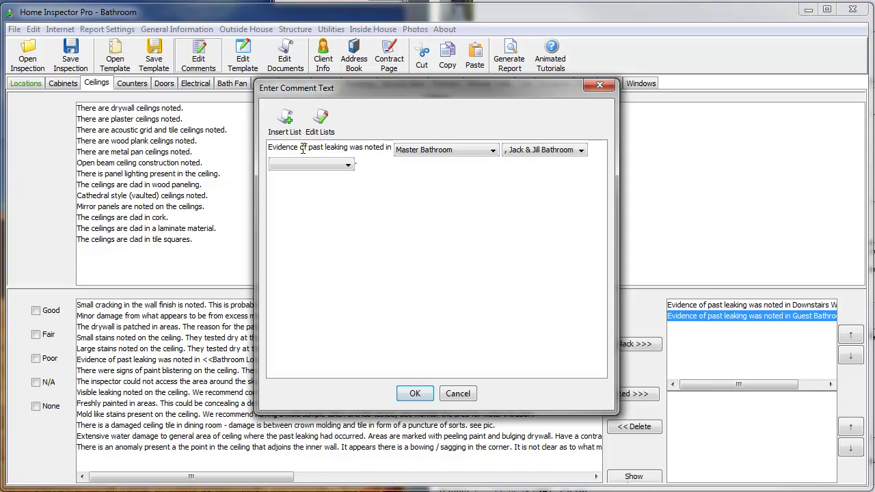
pyautogui.click(326, 163)
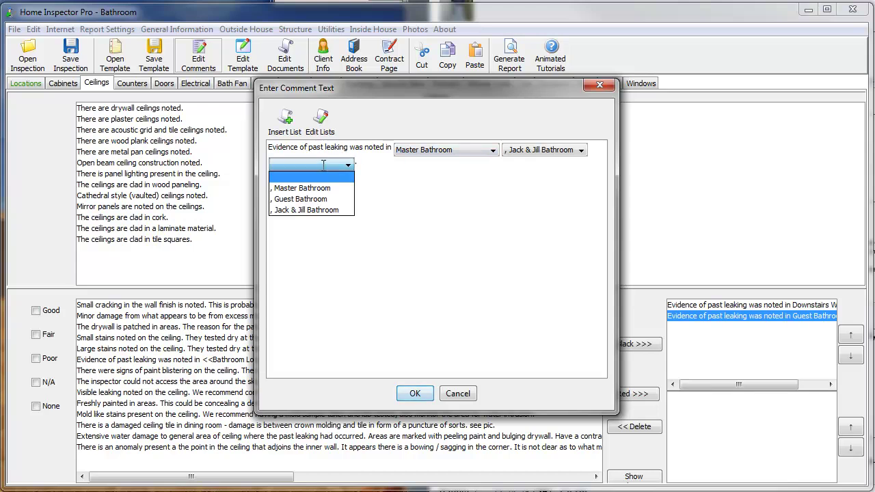
pyautogui.click(314, 199)
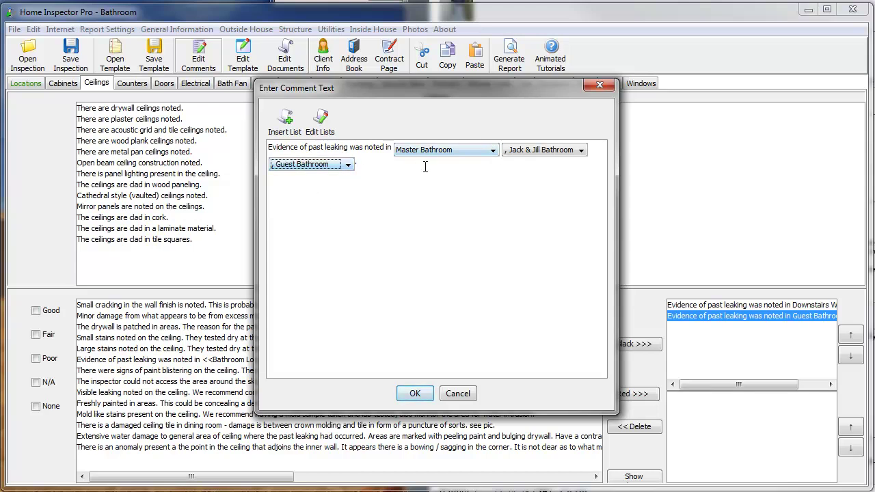
pyautogui.click(411, 390)
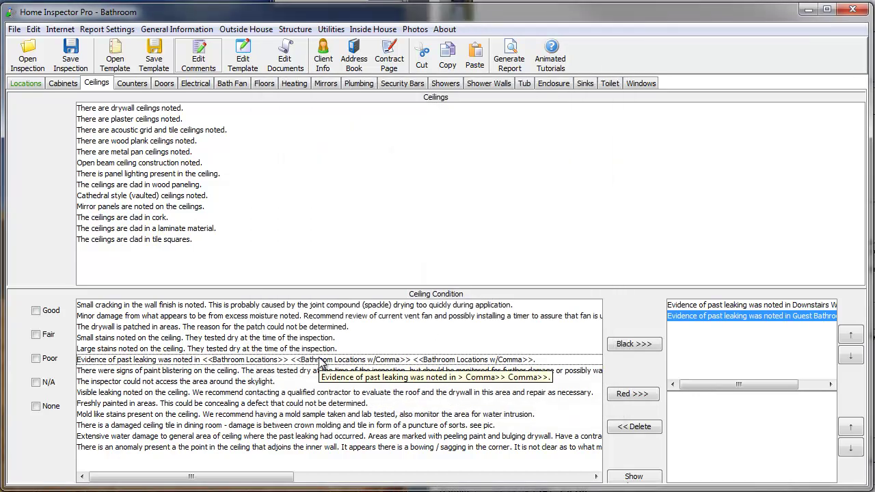
# Add the leaking comment to the report with Jack & Jill and Master Bathroom locations, then verify it.
pyautogui.click(321, 362)
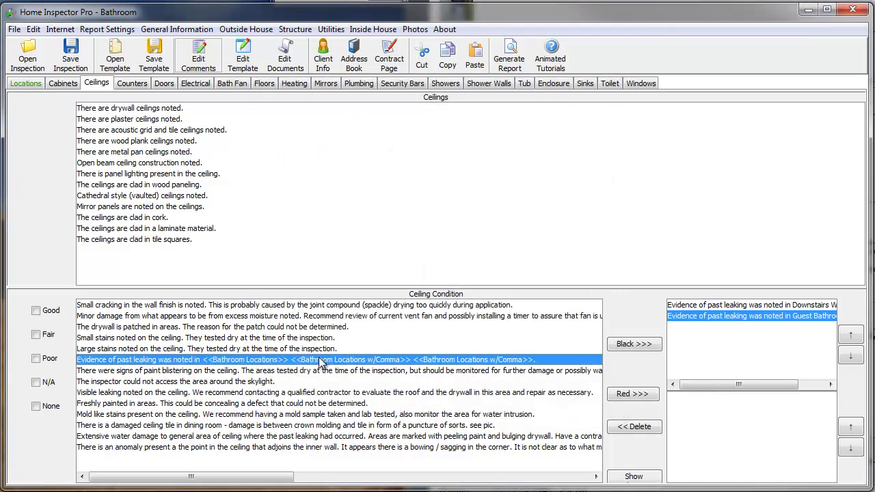
pyautogui.click(628, 345)
pyautogui.doubleClick(701, 331)
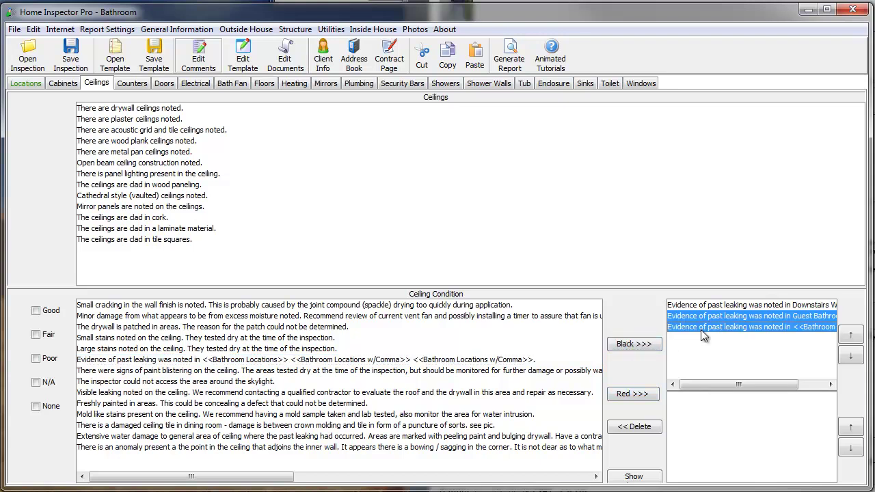
pyautogui.click(410, 167)
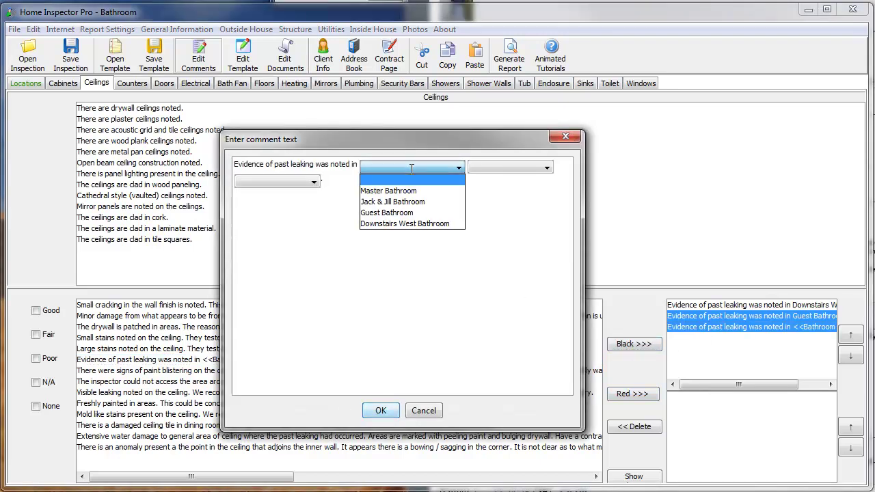
pyautogui.click(382, 199)
pyautogui.click(517, 168)
pyautogui.click(508, 192)
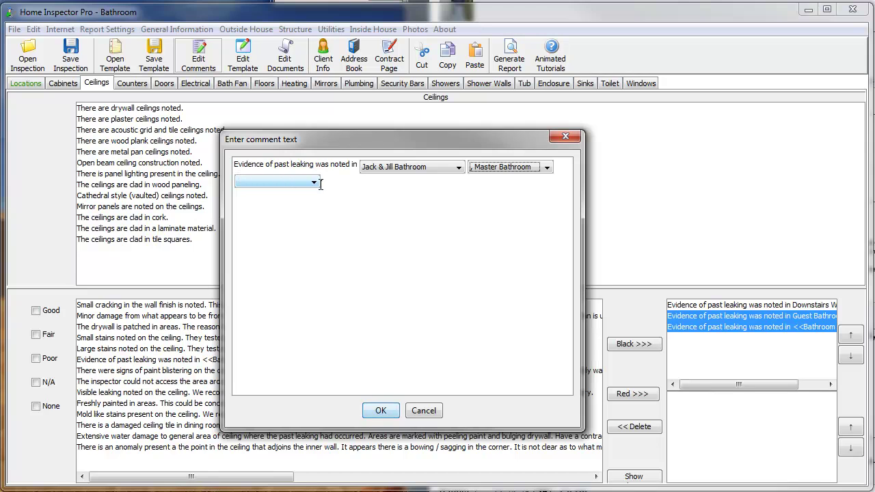
pyautogui.click(380, 410)
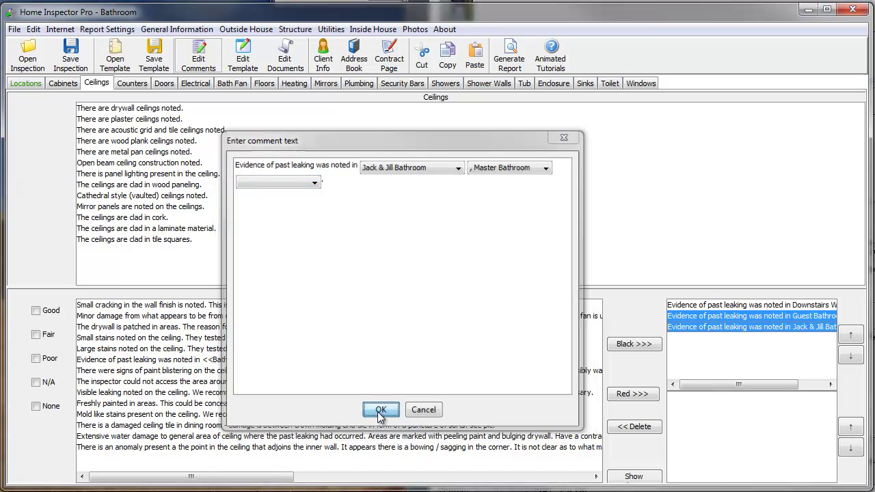
pyautogui.doubleClick(727, 328)
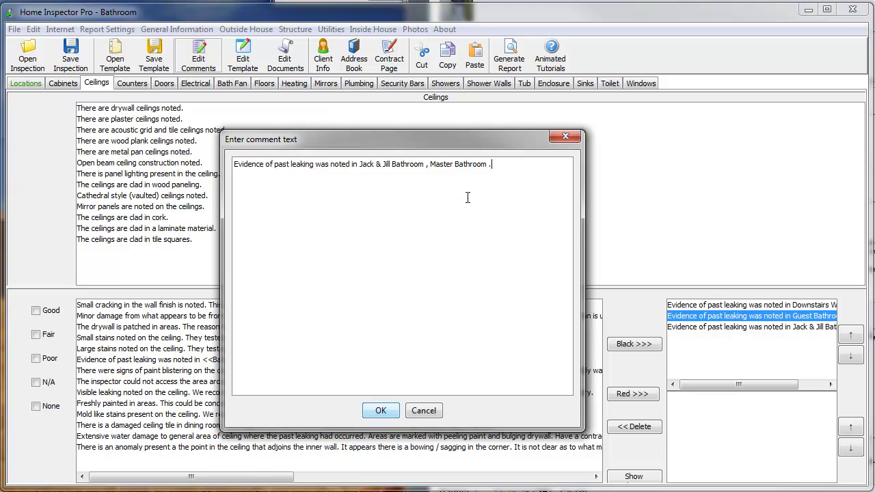
pyautogui.click(377, 410)
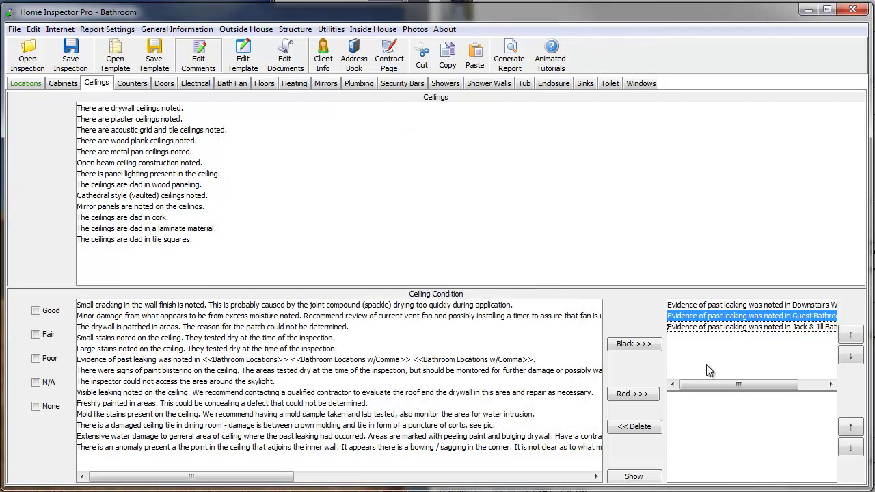